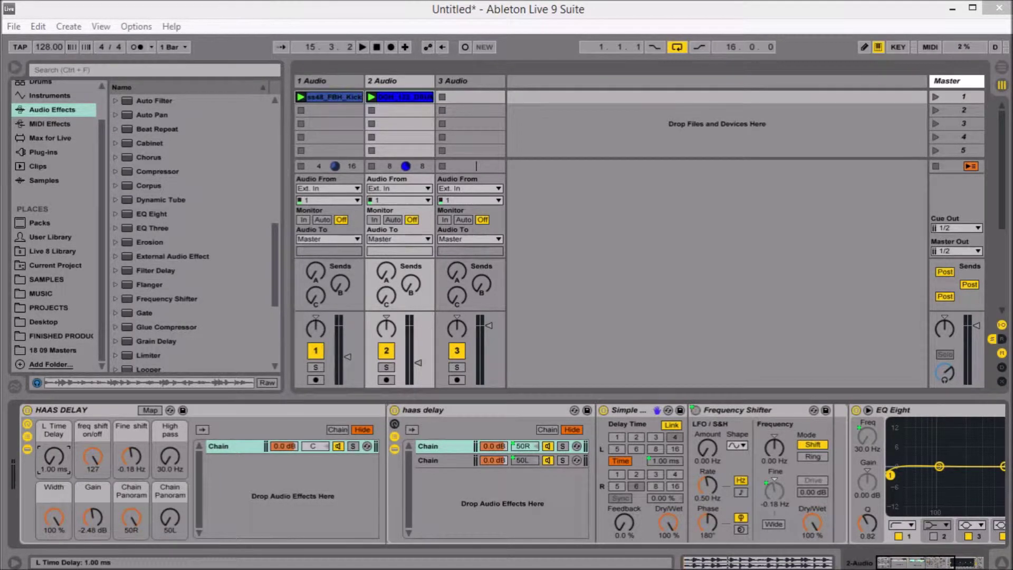
Step: Inspect the devices in the two haas delay chains, panned 50R and 50L, ending on the 50R chain
{"action": "left_click", "coordinate": [442, 445]}
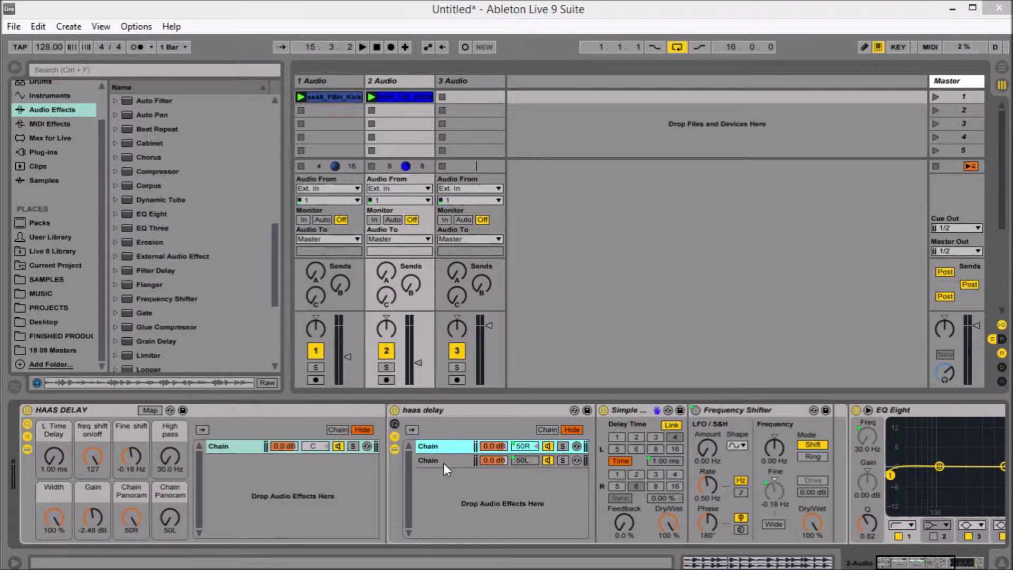
{"action": "left_click", "coordinate": [443, 461]}
{"action": "left_click", "coordinate": [442, 447]}
{"action": "left_click", "coordinate": [443, 460]}
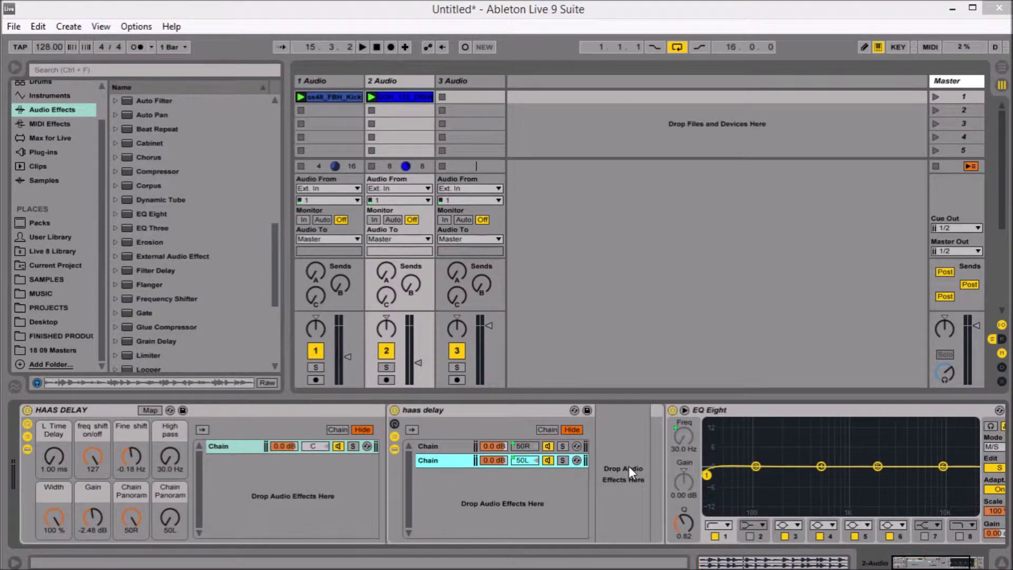
{"action": "left_click", "coordinate": [418, 447]}
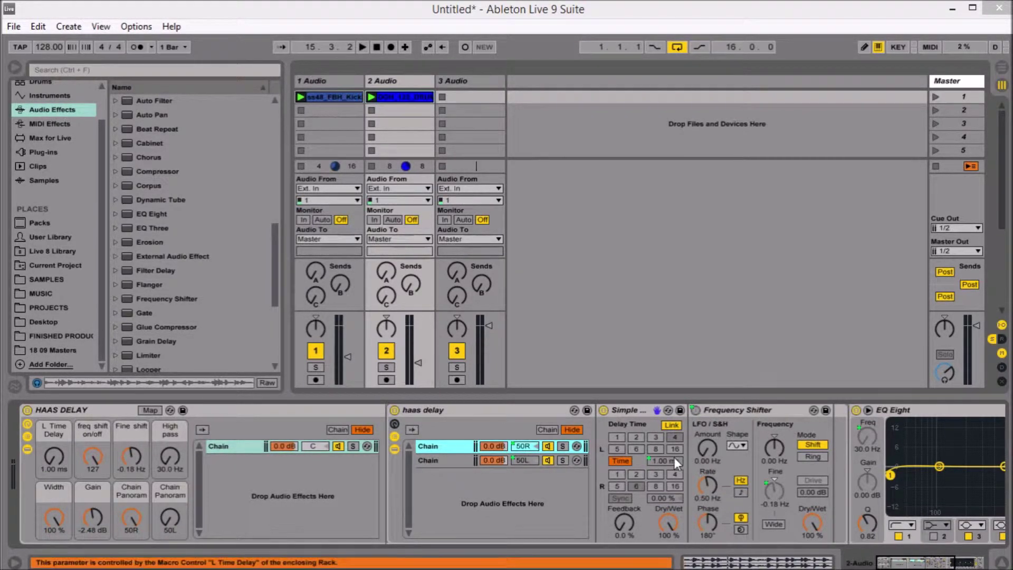
Step: Sweep the HAAS DELAY rack's L Time Delay up to about 45.7 ms and settle it at 10.4 ms
{"action": "mouse_move", "coordinate": [49, 457]}
{"action": "left_mouse_down"}
{"action": "mouse_move", "coordinate": [50, 443]}
{"action": "mouse_move", "coordinate": [51, 457]}
{"action": "left_mouse_up"}
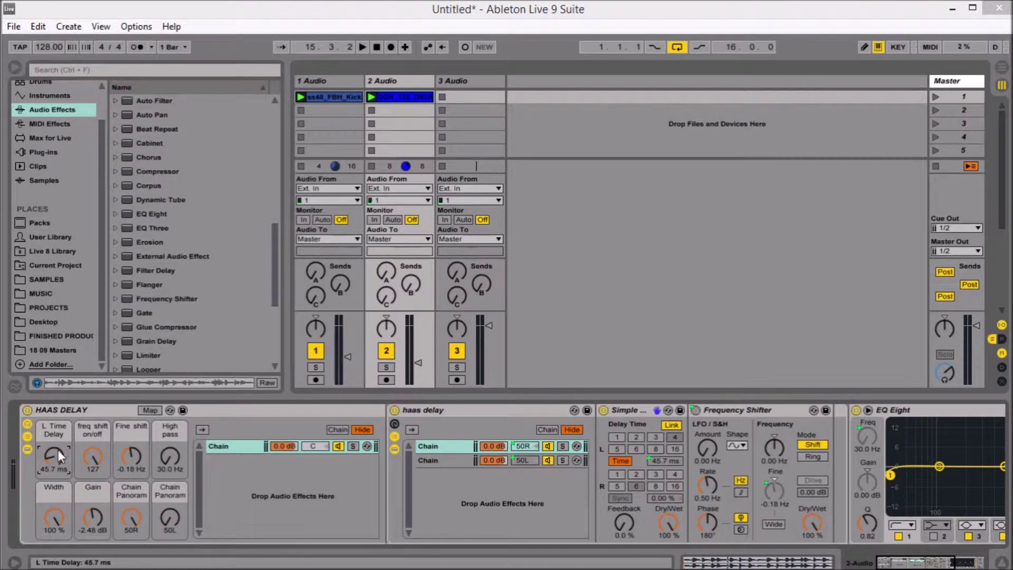
{"action": "left_click_drag", "start_coordinate": [52, 455], "coordinate": [52, 463]}
{"action": "left_click_drag", "start_coordinate": [52, 463], "coordinate": [51, 456]}
{"action": "left_click_drag", "start_coordinate": [52, 456], "coordinate": [52, 454]}
Step: Set the rack's Fine shift to -0.08 Hz and switch its frequency shifter off
{"action": "mouse_move", "coordinate": [132, 455]}
{"action": "left_mouse_down"}
{"action": "mouse_move", "coordinate": [132, 444]}
{"action": "mouse_move", "coordinate": [132, 458]}
{"action": "mouse_move", "coordinate": [100, 479]}
{"action": "mouse_move", "coordinate": [93, 446]}
{"action": "mouse_move", "coordinate": [93, 464]}
{"action": "mouse_move", "coordinate": [132, 458]}
{"action": "left_mouse_up"}
{"action": "left_click", "coordinate": [131, 457]}
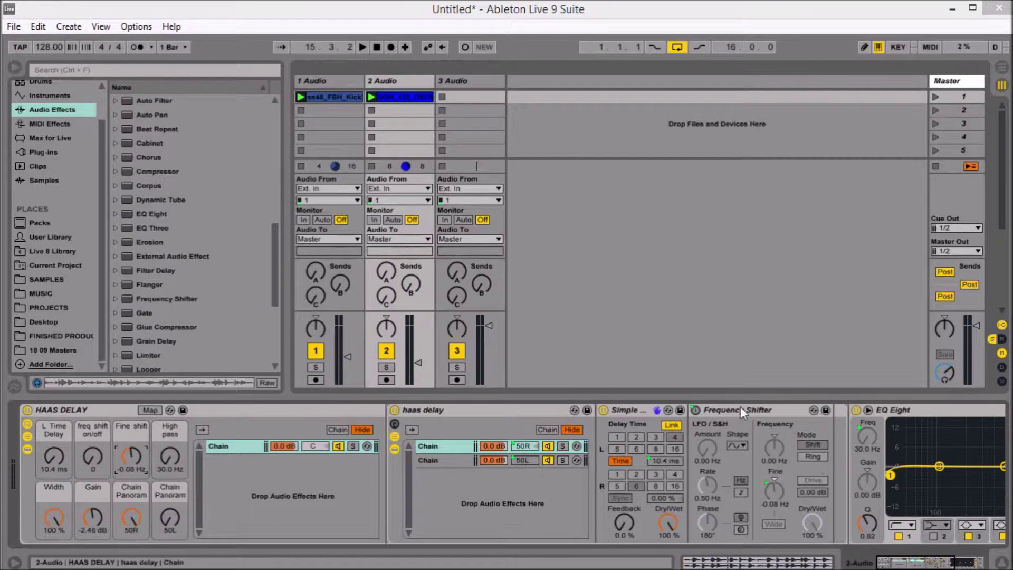
{"action": "left_click", "coordinate": [740, 422]}
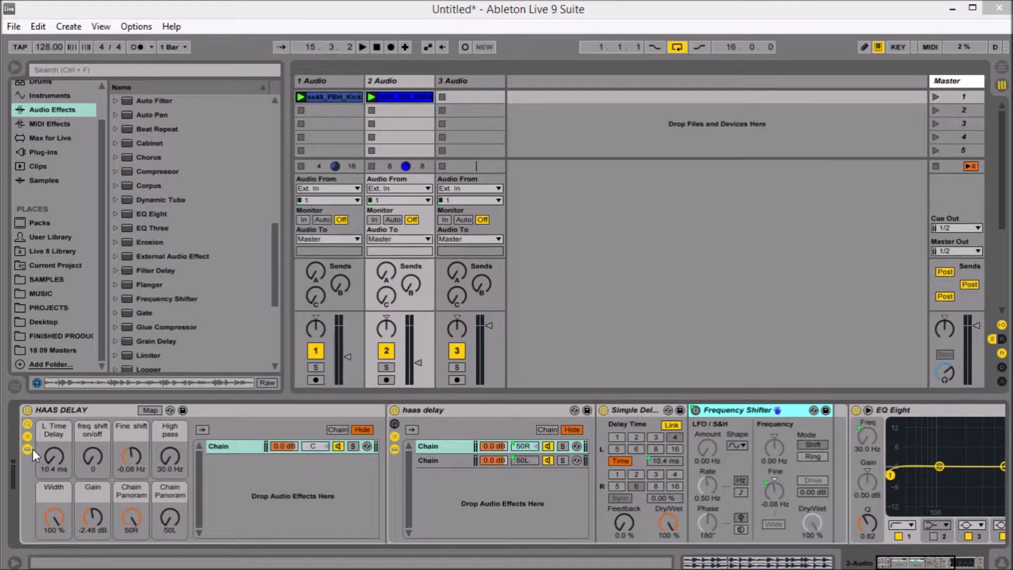
Step: Play the 2 Audio clip with the HAAS DELAY rack bypassed, and raise its track volume to about -18.6 dB while briefly soloed
{"action": "left_click", "coordinate": [27, 410]}
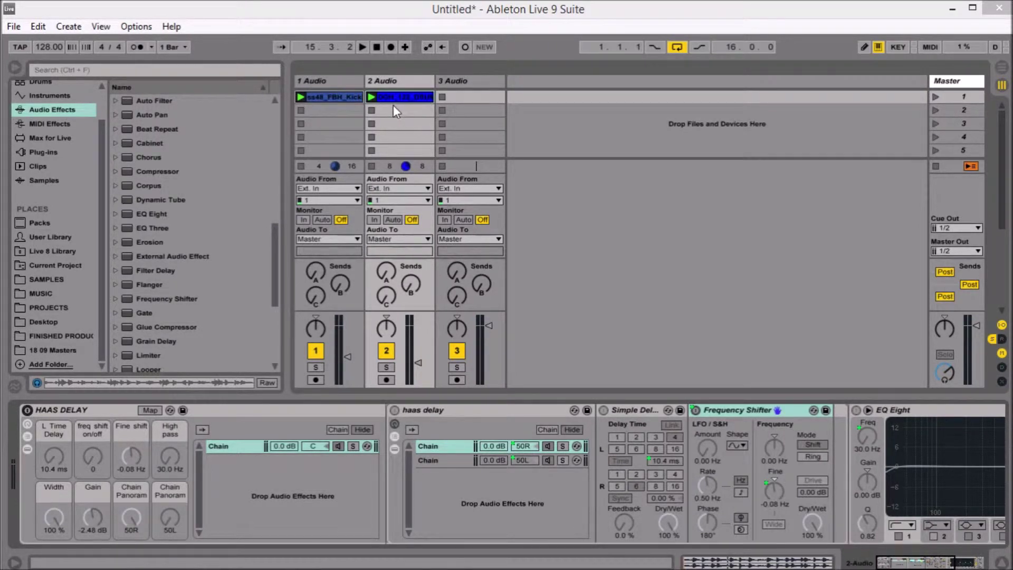
{"action": "left_click", "coordinate": [371, 96]}
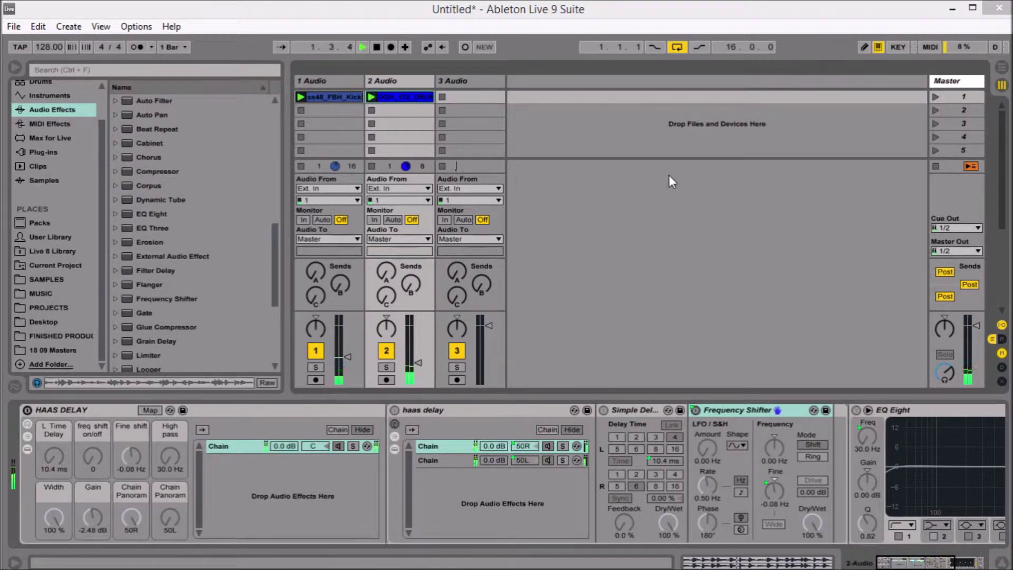
{"action": "left_click", "coordinate": [386, 366]}
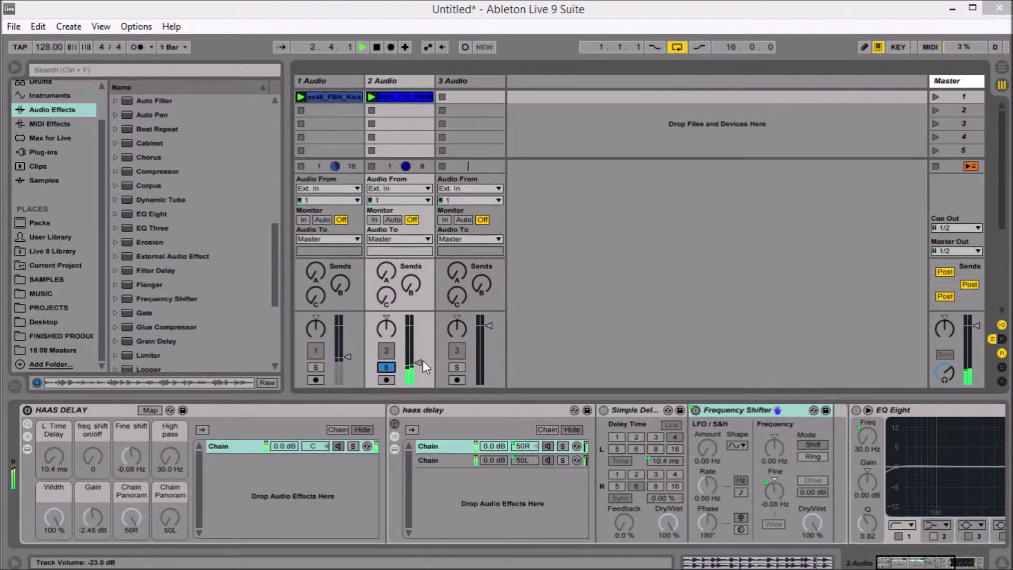
{"action": "left_click_drag", "start_coordinate": [423, 359], "coordinate": [424, 354]}
{"action": "left_click", "coordinate": [386, 367]}
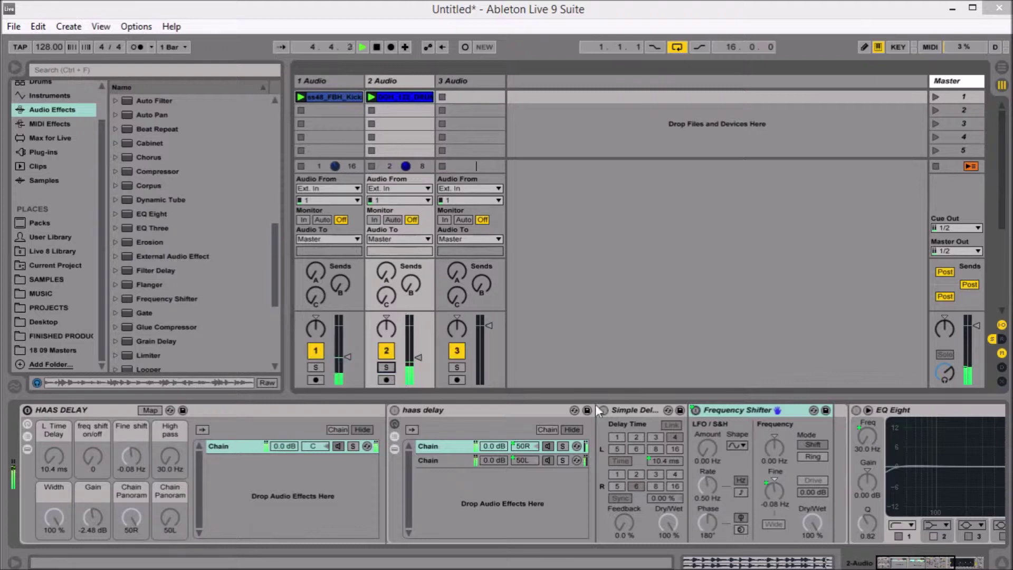
{"action": "left_click", "coordinate": [419, 357]}
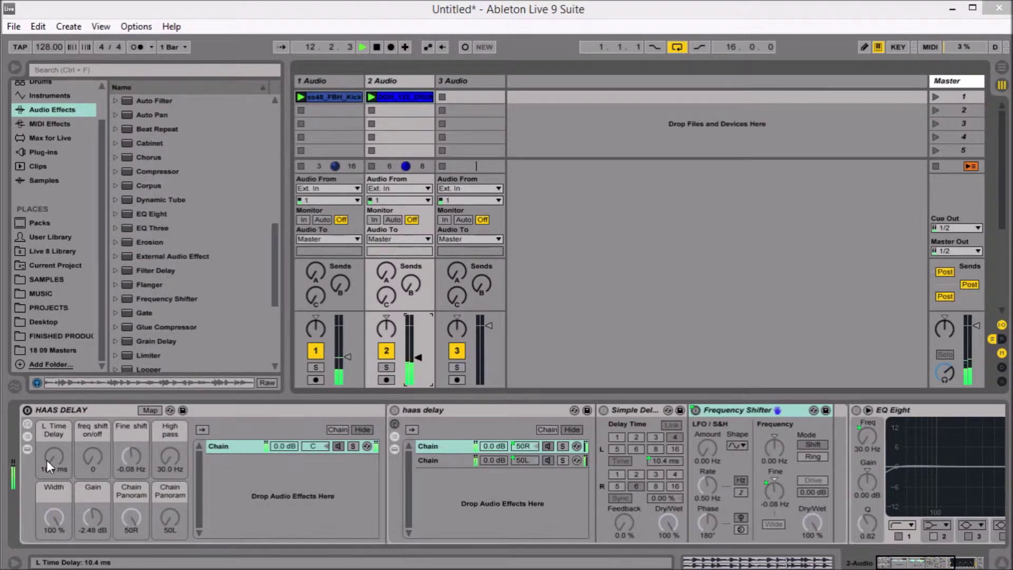
Step: Compare the sound with and without the HAAS DELAY rack, leaving the rack enabled
{"action": "left_click", "coordinate": [26, 410]}
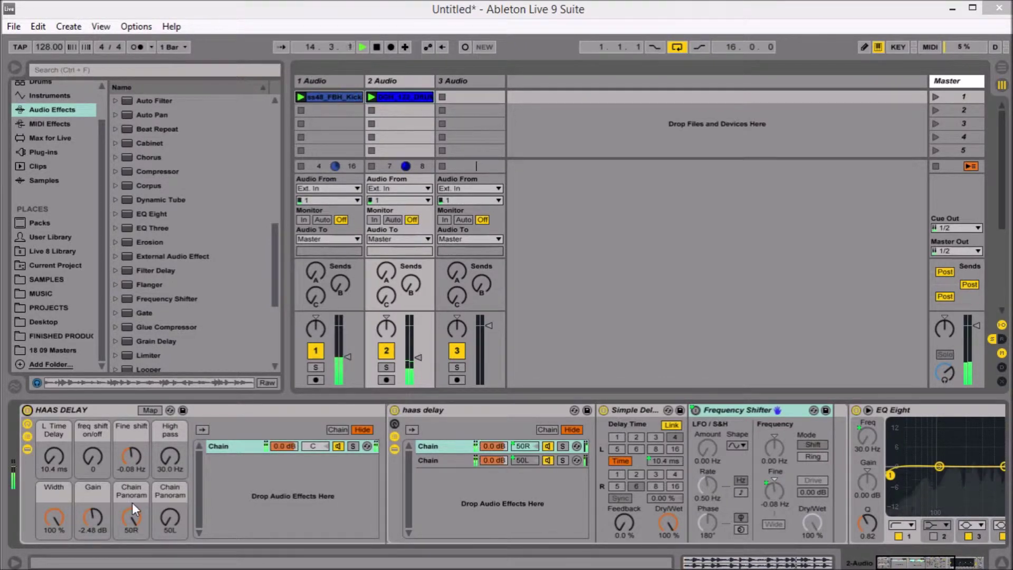
{"action": "left_click", "coordinate": [26, 409]}
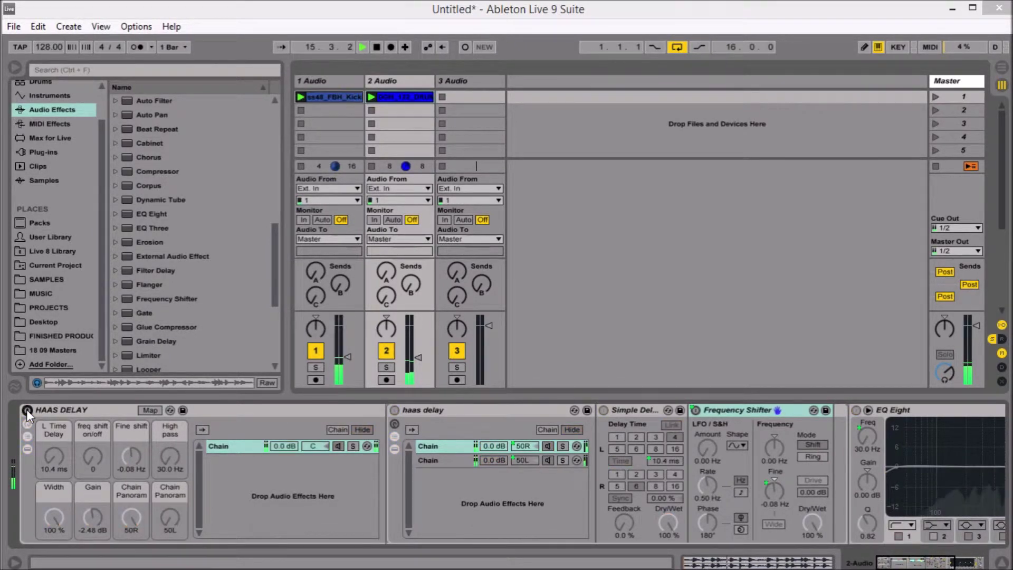
{"action": "left_click", "coordinate": [26, 409]}
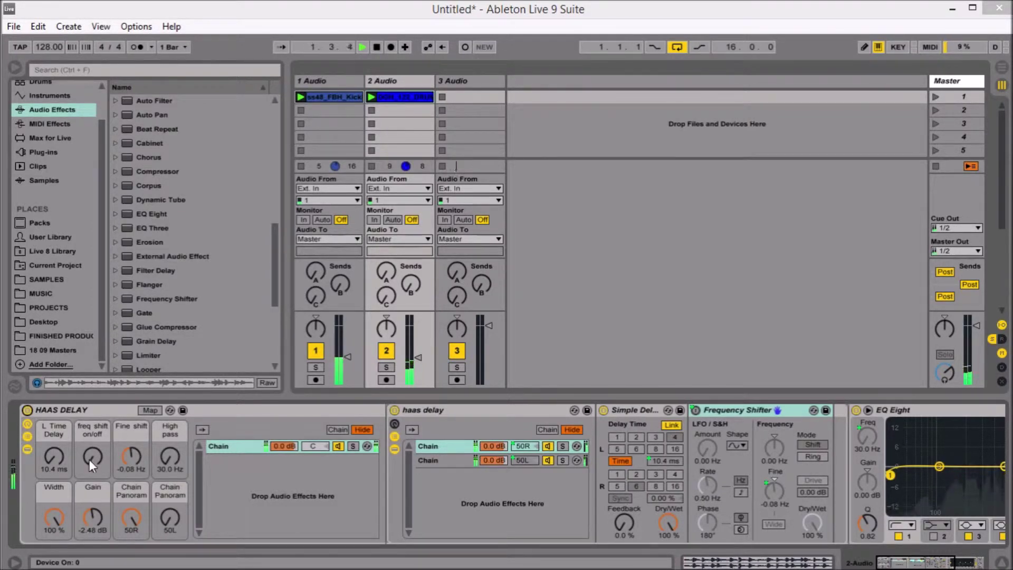
Step: Switch the rack's frequency shift on at 127 and set the Fine shift to 2.97 Hz
{"action": "left_click_drag", "start_coordinate": [90, 459], "coordinate": [100, 442]}
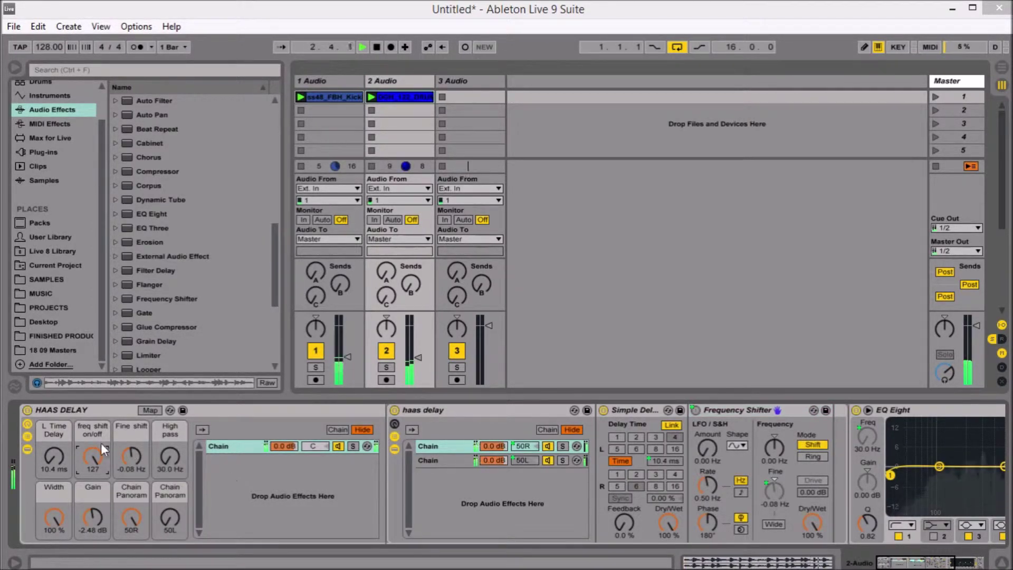
{"action": "left_click", "coordinate": [131, 455]}
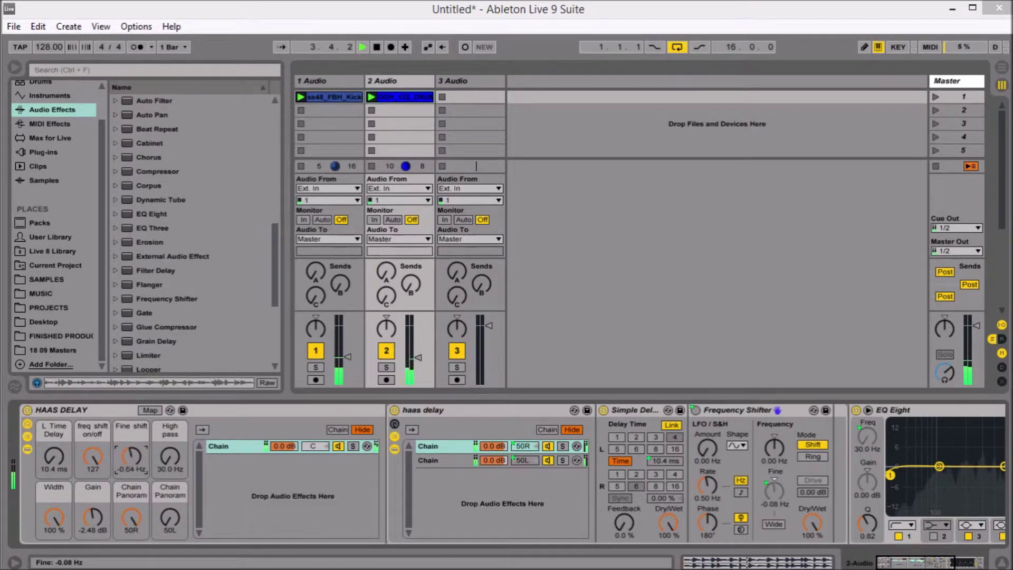
{"action": "mouse_move", "coordinate": [131, 455]}
{"action": "left_mouse_down"}
{"action": "mouse_move", "coordinate": [131, 441]}
{"action": "mouse_move", "coordinate": [131, 499]}
{"action": "mouse_move", "coordinate": [132, 443]}
{"action": "mouse_move", "coordinate": [128, 459]}
{"action": "left_mouse_up"}
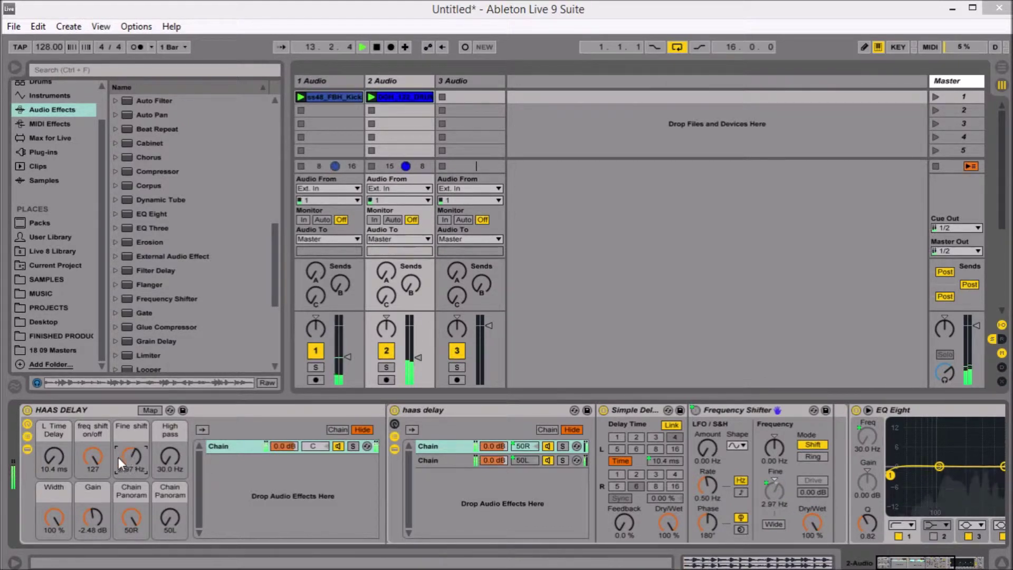
Step: Mute the 1 Audio track and sweep the rack's High pass up to about 2.90 kHz and back down to 122 Hz
{"action": "left_click", "coordinate": [168, 460]}
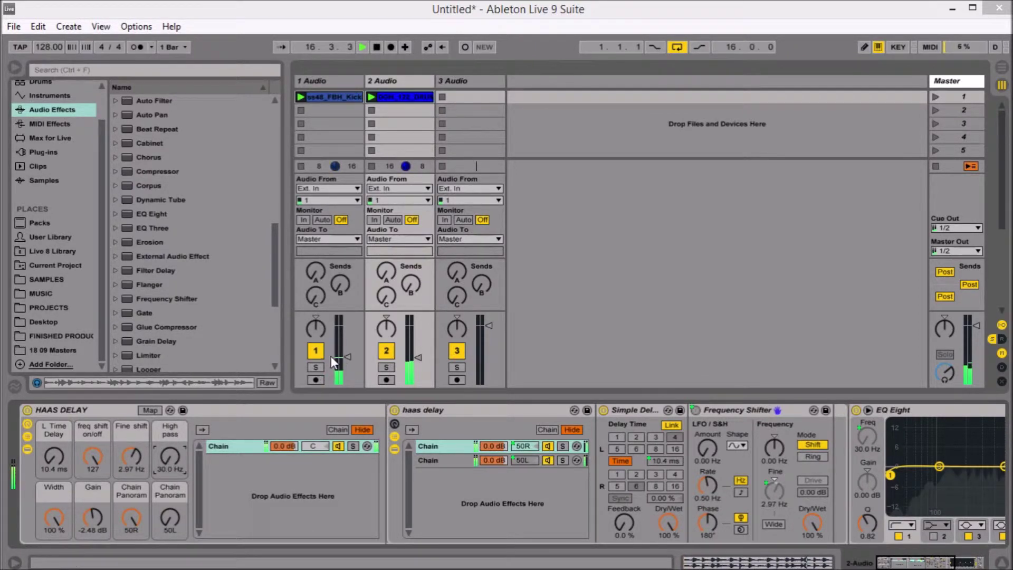
{"action": "left_click", "coordinate": [316, 356]}
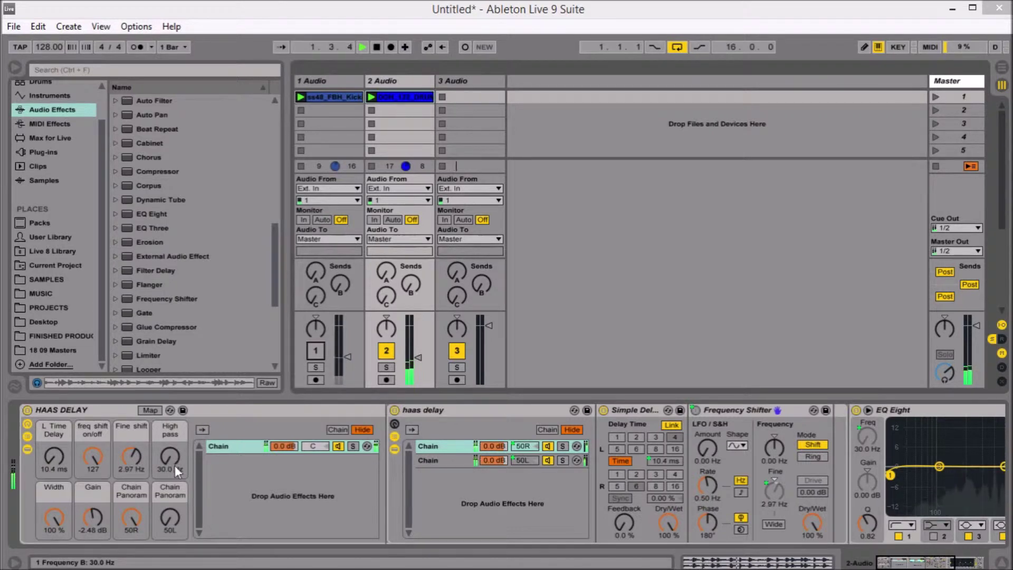
{"action": "left_click", "coordinate": [949, 562]}
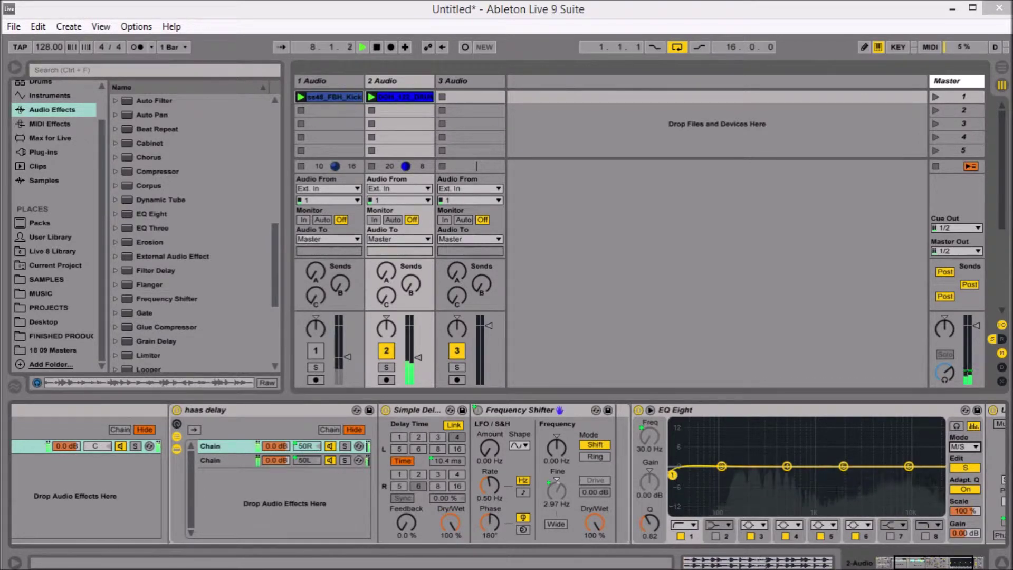
{"action": "left_click_drag", "start_coordinate": [946, 563], "coordinate": [928, 566]}
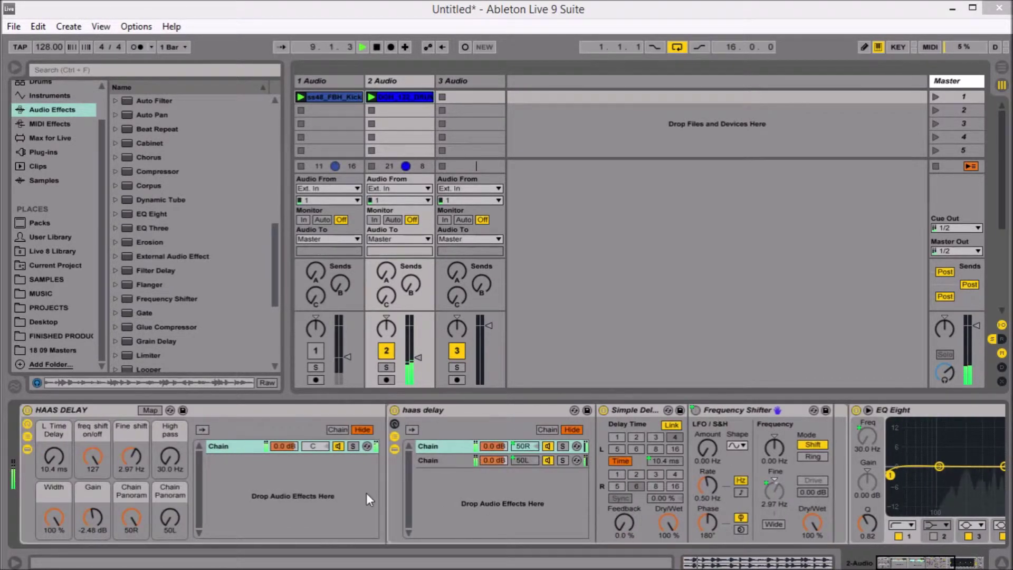
{"action": "left_click_drag", "start_coordinate": [170, 456], "coordinate": [170, 386]}
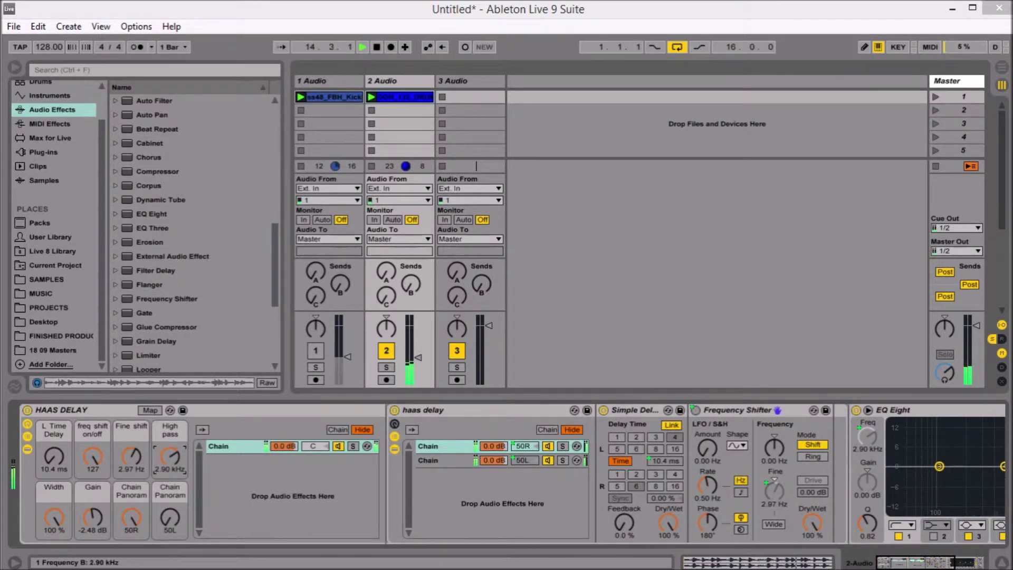
{"action": "left_click_drag", "start_coordinate": [170, 456], "coordinate": [171, 475]}
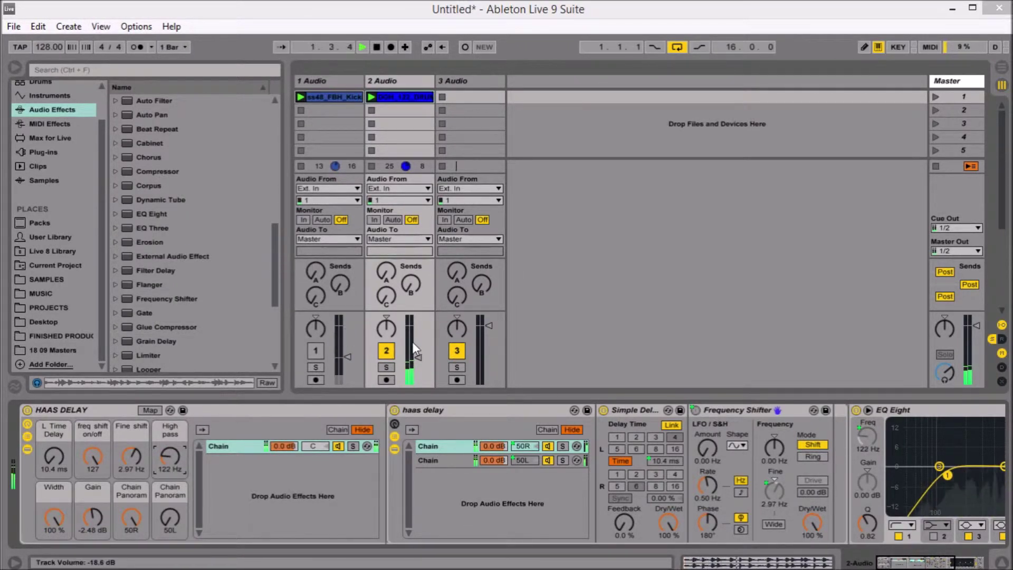
Step: Set the High pass to 195 Hz while the 2 Audio track is temporarily muted
{"action": "key", "text": "F2"}
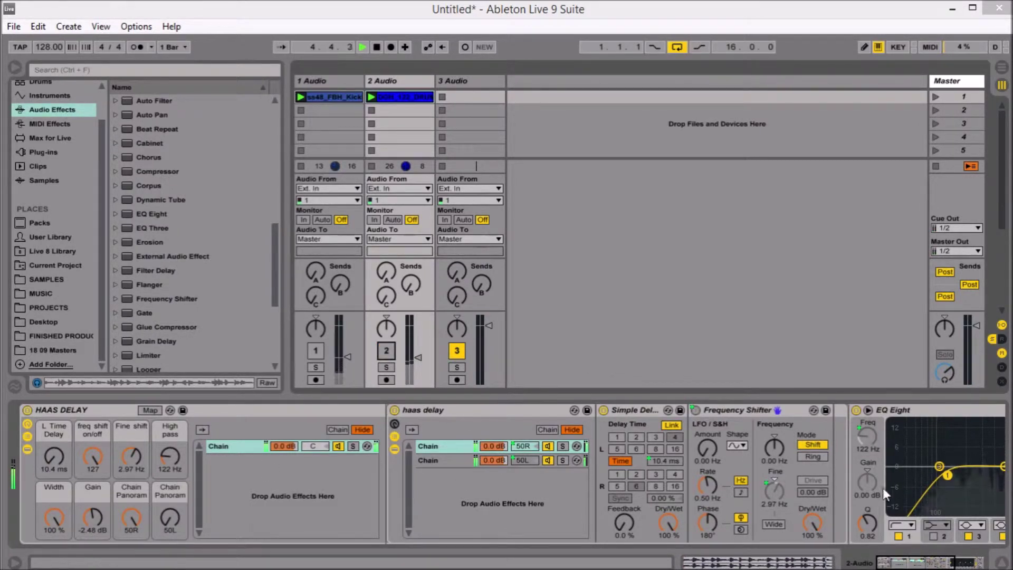
{"action": "left_click_drag", "start_coordinate": [170, 466], "coordinate": [170, 456]}
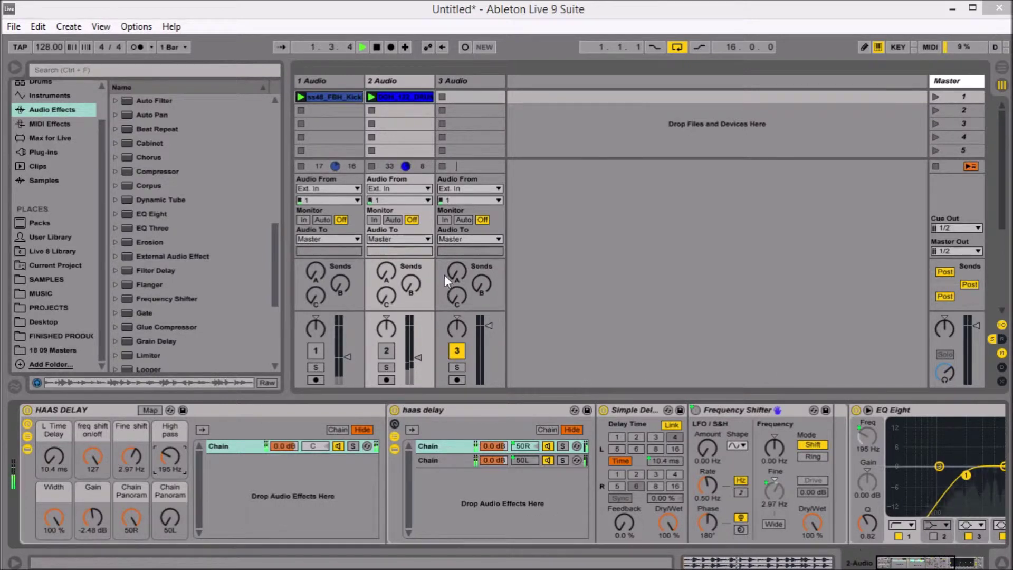
{"action": "left_click", "coordinate": [387, 350]}
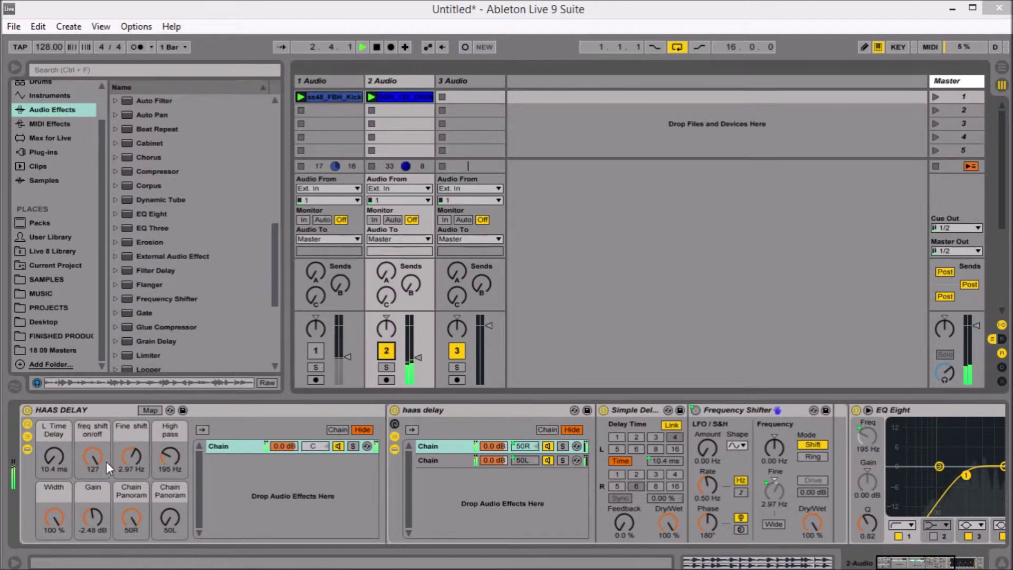
Step: Raise the High pass to 2.48 kHz and the L Time Delay to 17.5 ms, comparing the rack bypassed and enabled
{"action": "left_click_drag", "start_coordinate": [169, 459], "coordinate": [169, 412]}
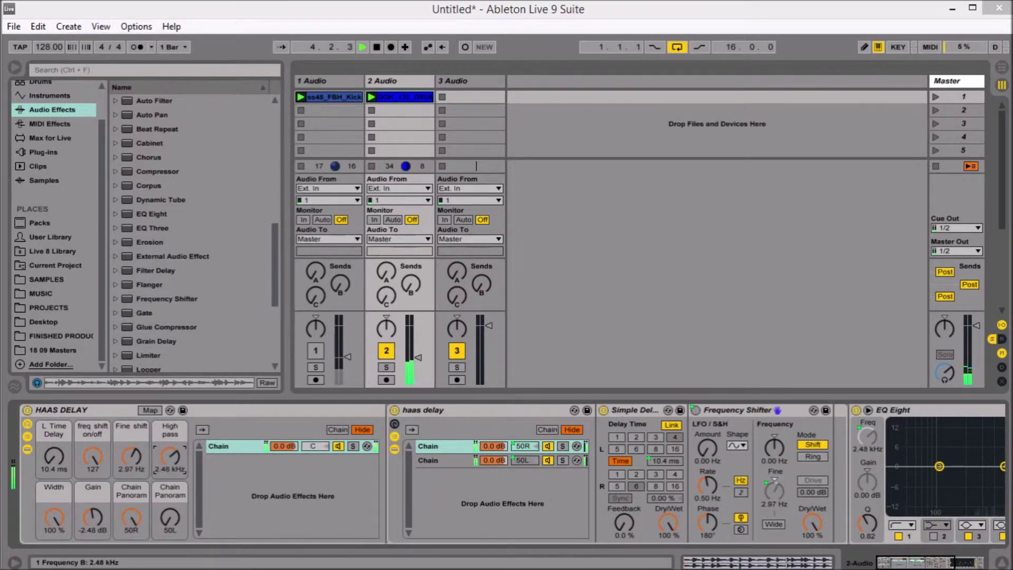
{"action": "left_click", "coordinate": [27, 410]}
{"action": "left_click", "coordinate": [26, 410]}
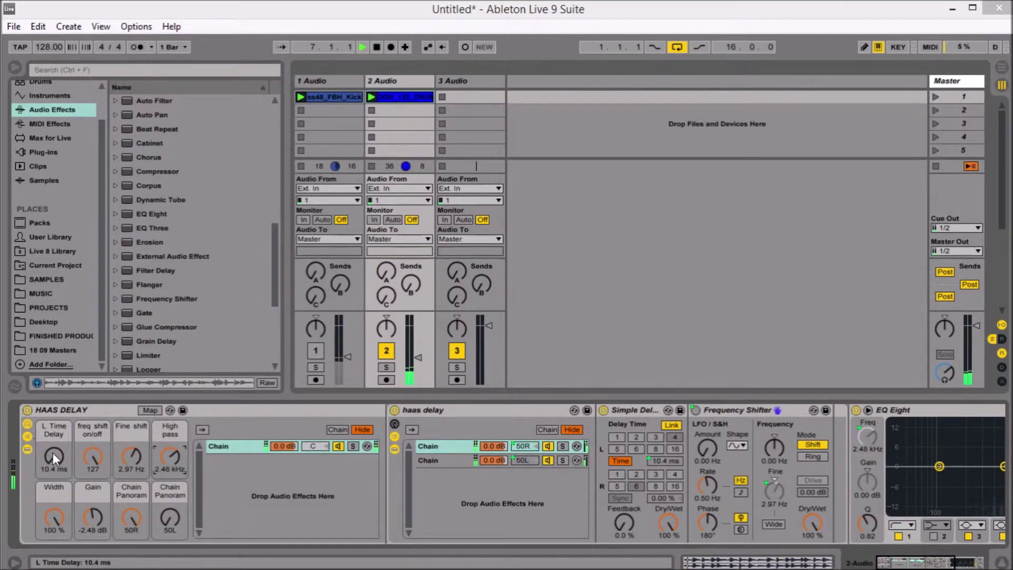
{"action": "left_click", "coordinate": [27, 410]}
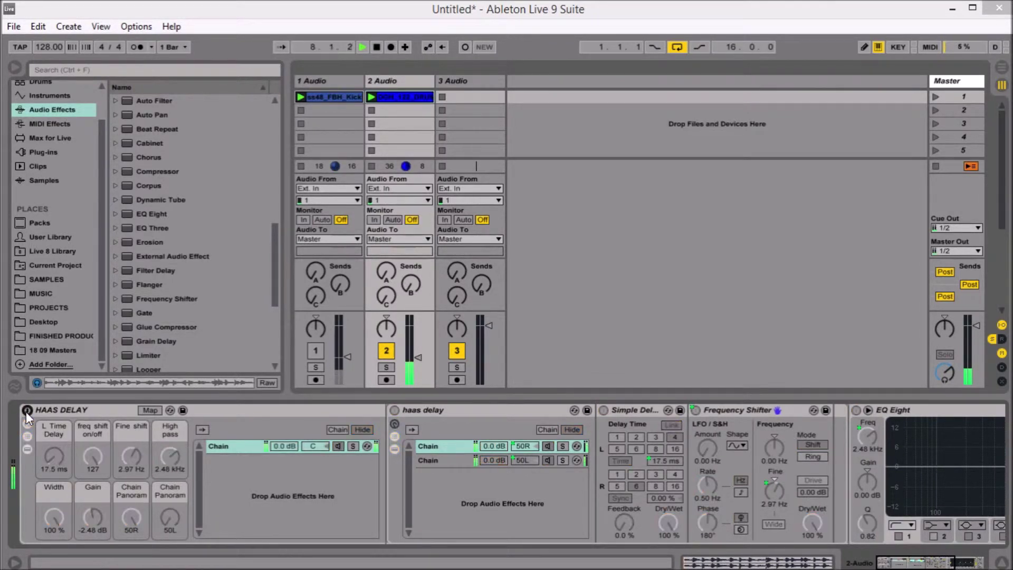
{"action": "left_click", "coordinate": [27, 408]}
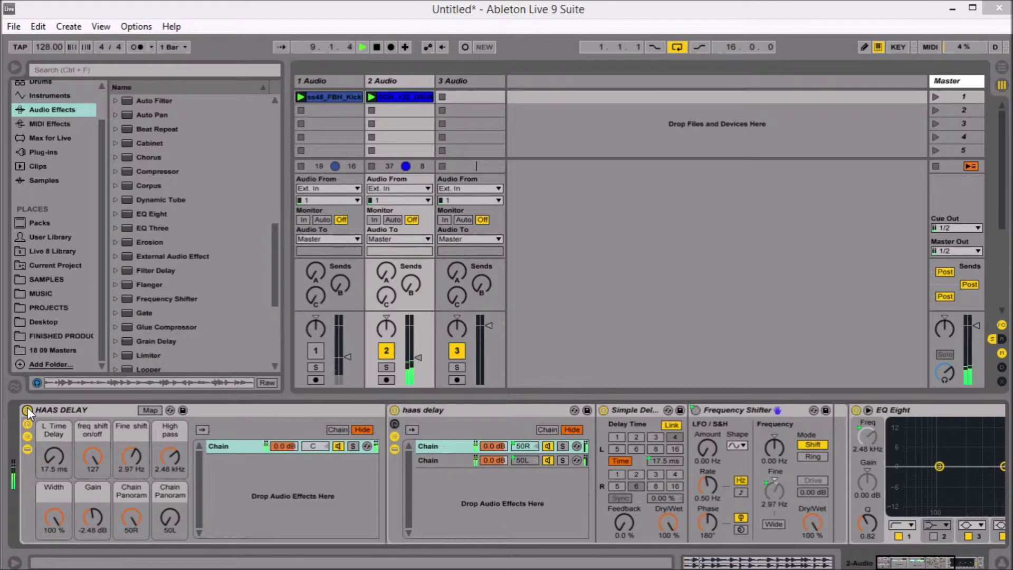
Step: Lower the High pass to 471 Hz and compare the sound with the rack bypassed and enabled
{"action": "left_click_drag", "start_coordinate": [170, 454], "coordinate": [170, 480]}
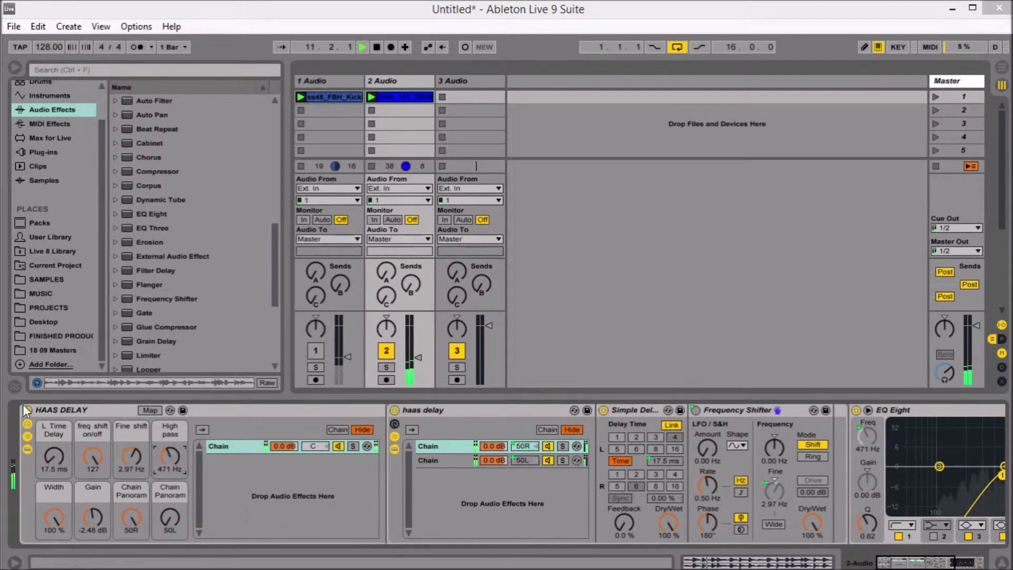
{"action": "left_click", "coordinate": [28, 409]}
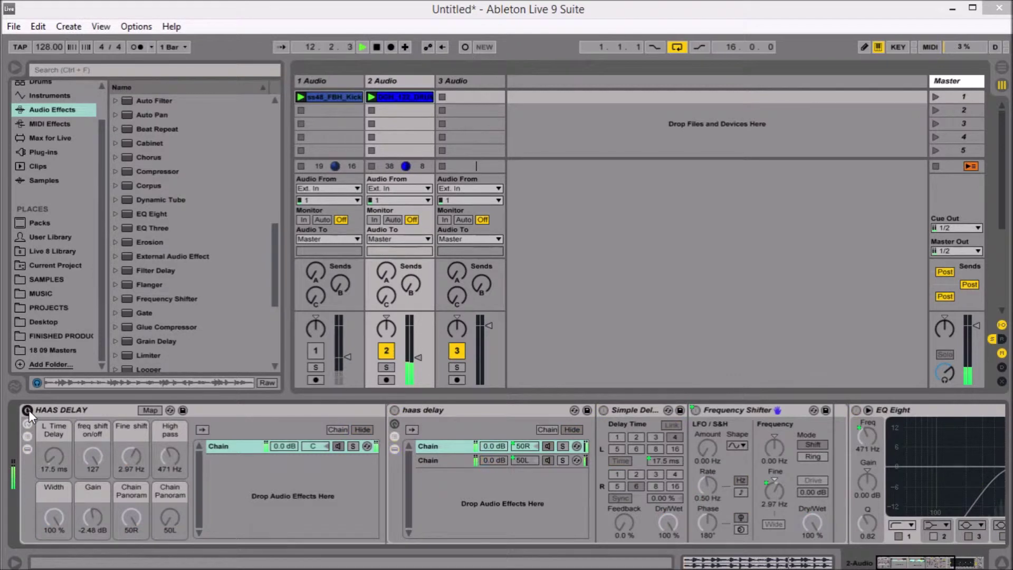
{"action": "left_click", "coordinate": [29, 410]}
Step: Try the High pass at 266 Hz with the rack bypassed and enabled, and settle it at 195 Hz
{"action": "left_click_drag", "start_coordinate": [169, 455], "coordinate": [170, 462]}
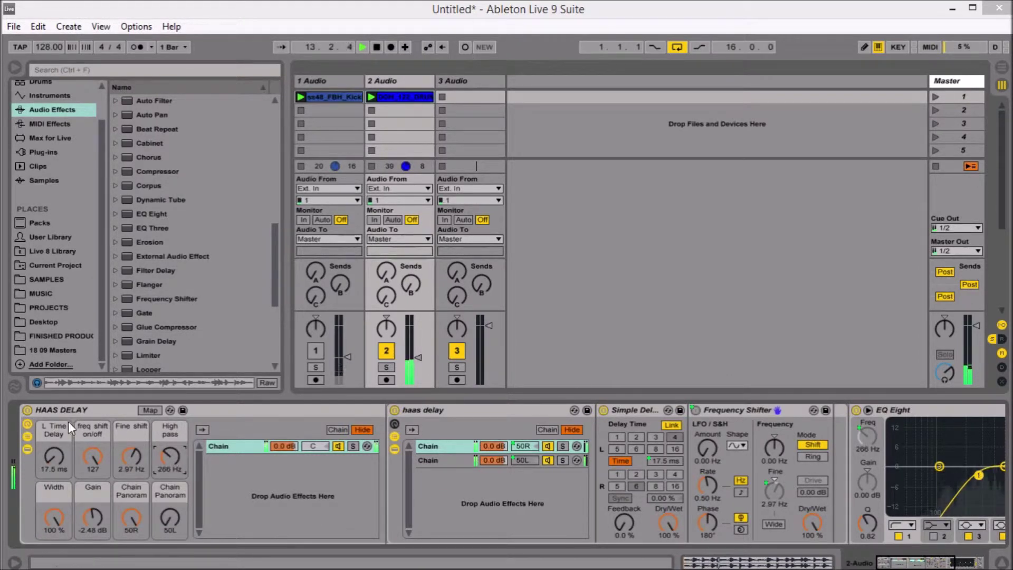
{"action": "left_click", "coordinate": [25, 410]}
{"action": "left_click", "coordinate": [25, 410]}
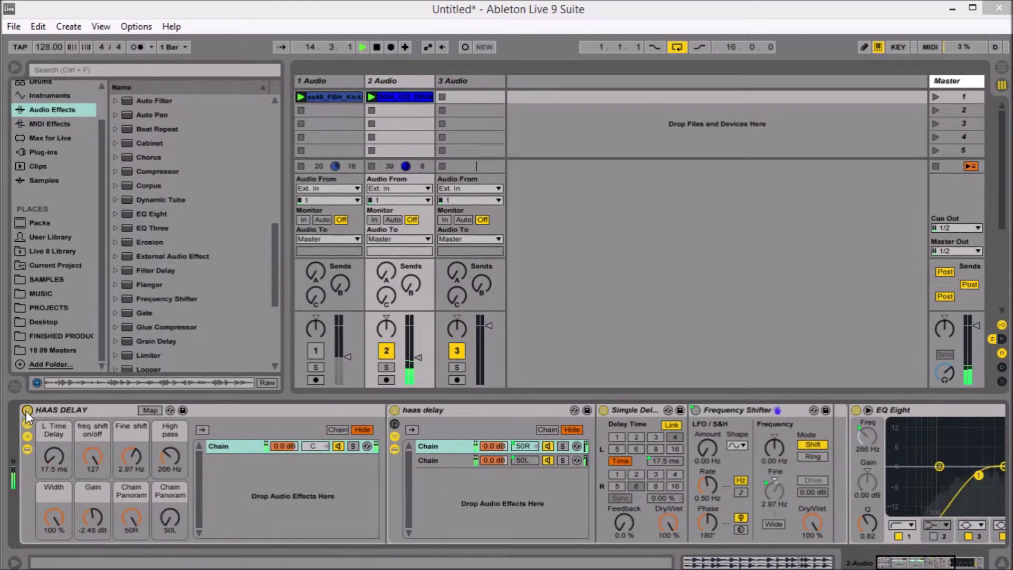
{"action": "left_click_drag", "start_coordinate": [183, 452], "coordinate": [184, 461]}
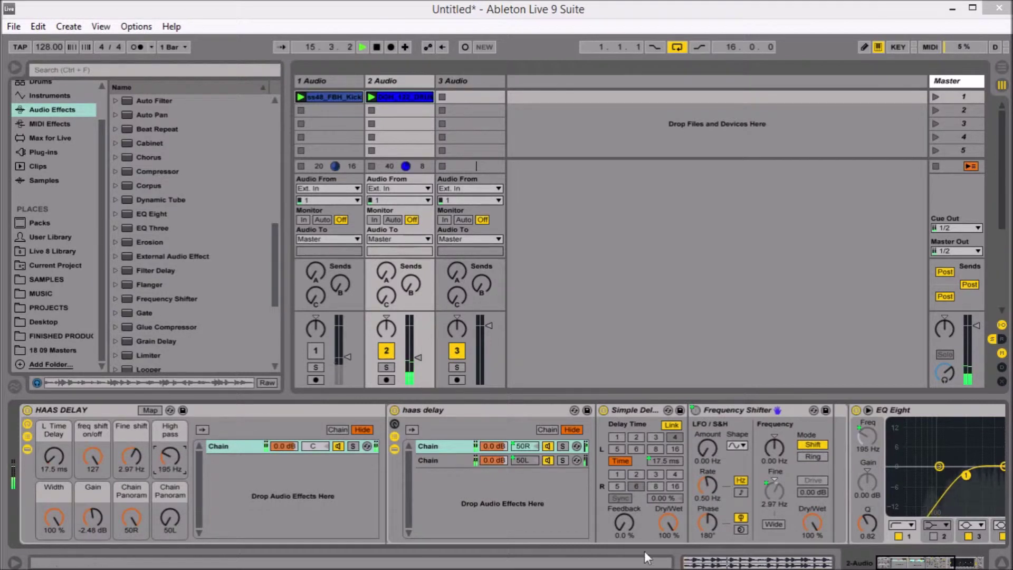
Step: Set the HAAS DELAY rack's High pass to 522 Hz and collapse its Width to 0 %
{"action": "left_click_drag", "start_coordinate": [164, 458], "coordinate": [165, 448]}
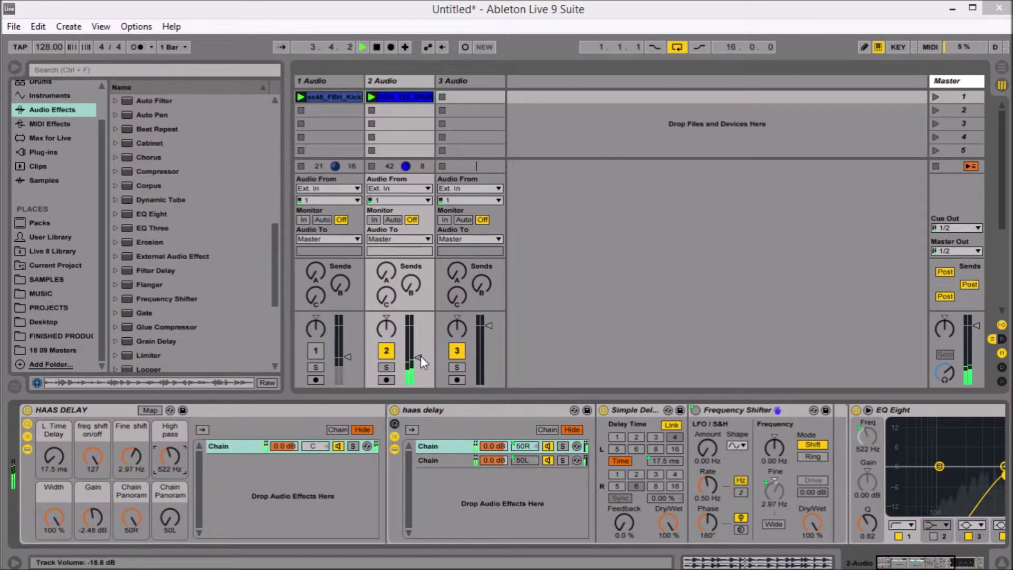
{"action": "left_click", "coordinate": [50, 511]}
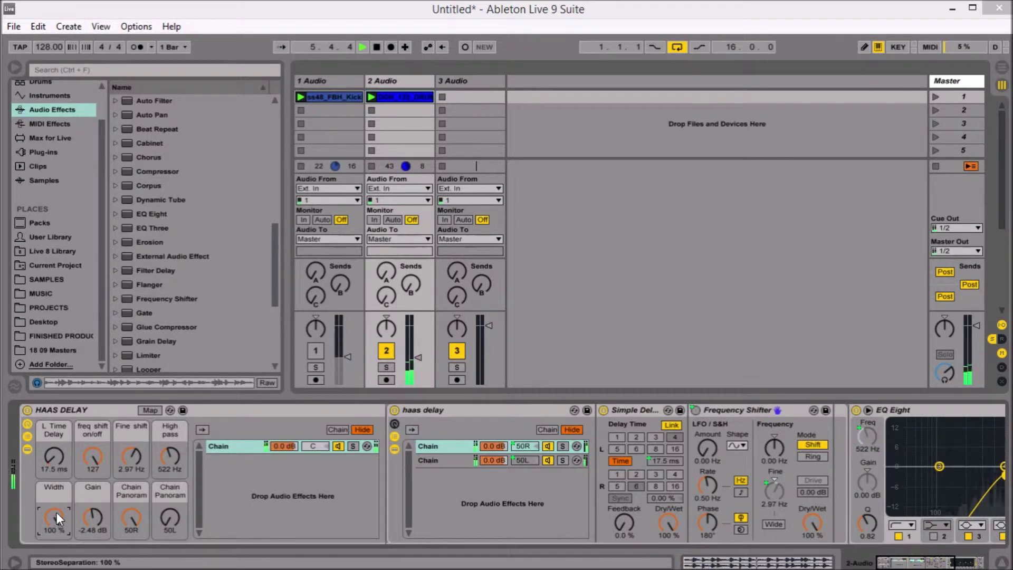
{"action": "left_click_drag", "start_coordinate": [54, 514], "coordinate": [53, 549]}
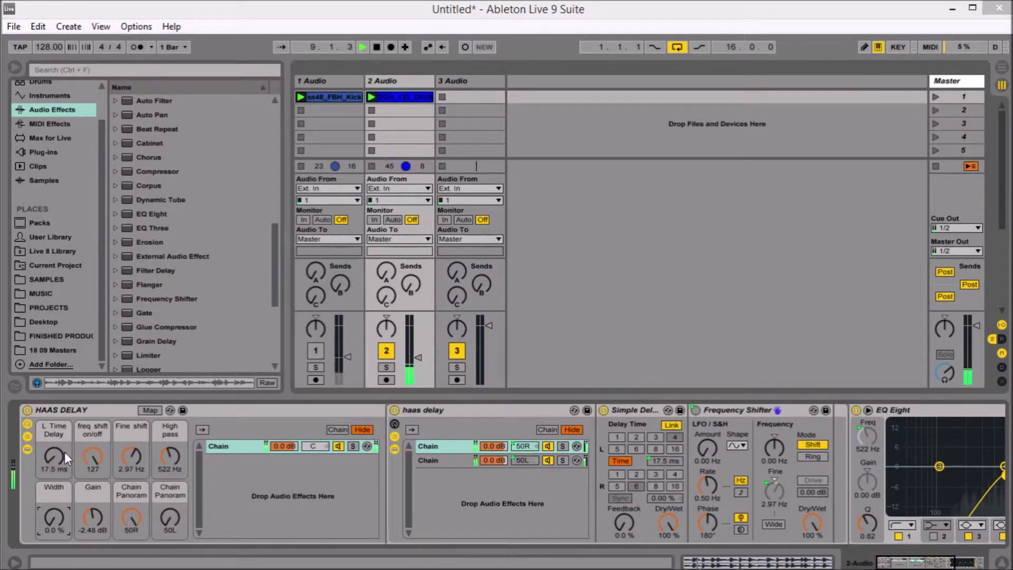
Step: Lower the L Time Delay to 1.00 ms and compare the sound with the Width at 100 % and 0 %
{"action": "left_click_drag", "start_coordinate": [59, 453], "coordinate": [59, 475]}
{"action": "left_click_drag", "start_coordinate": [52, 456], "coordinate": [49, 480]}
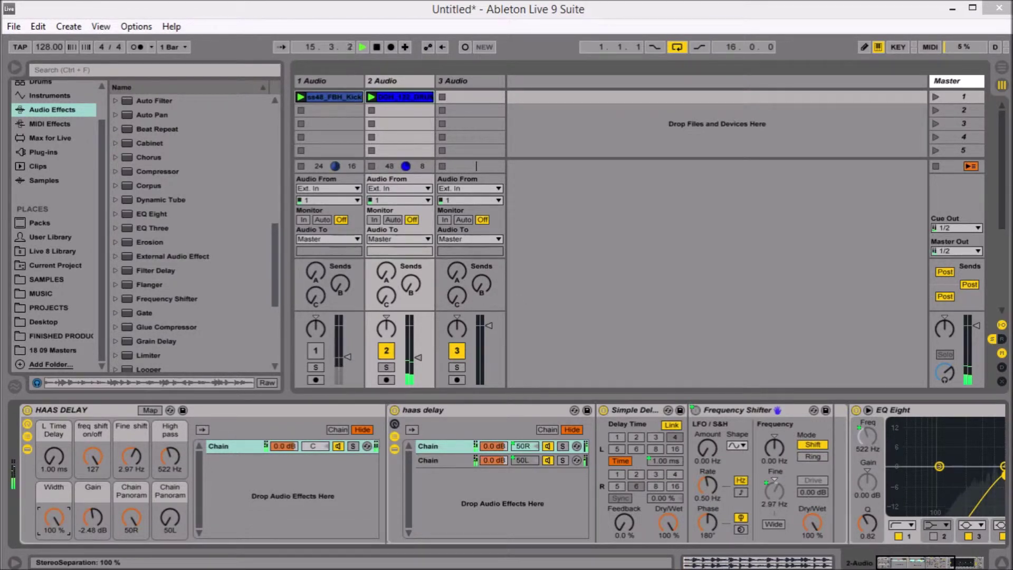
{"action": "left_click_drag", "start_coordinate": [49, 480], "coordinate": [49, 528]}
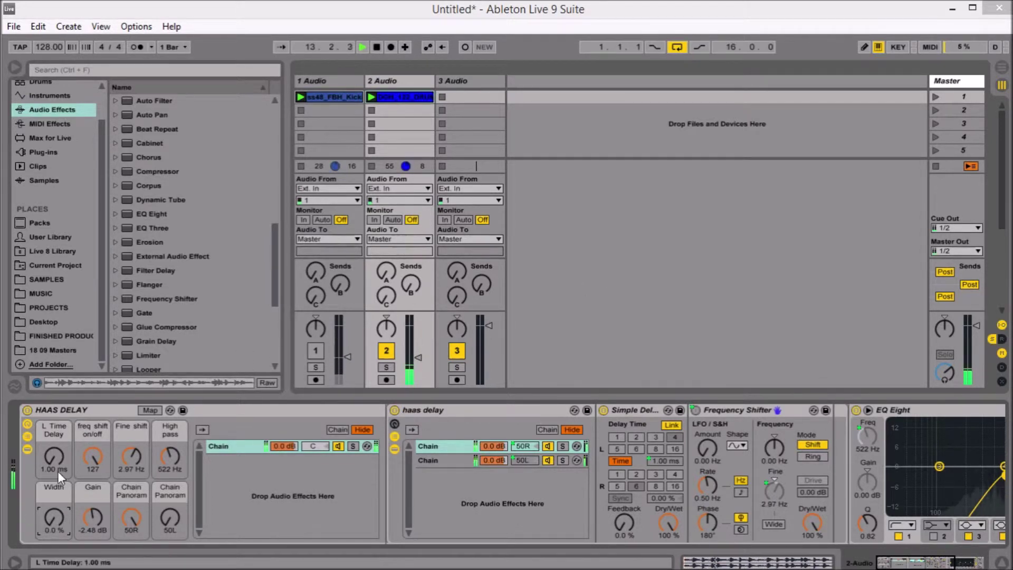
{"action": "left_click", "coordinate": [57, 520]}
{"action": "left_click_drag", "start_coordinate": [57, 520], "coordinate": [58, 522]}
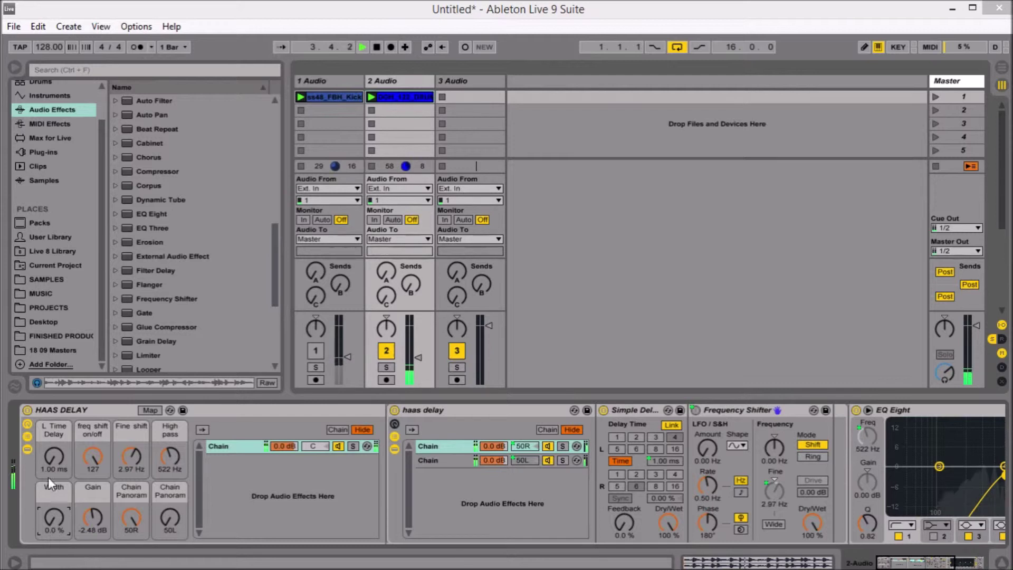
Step: Try L Time Delay values of 8.06 ms and 15.1 ms in mono, and settle it at 10.4 ms
{"action": "left_click_drag", "start_coordinate": [58, 460], "coordinate": [58, 443]}
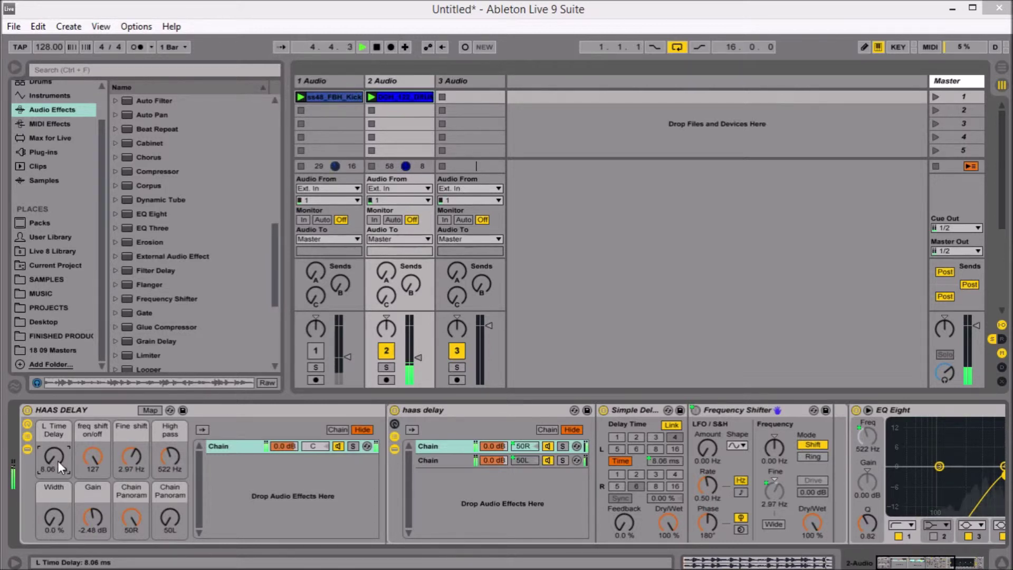
{"action": "mouse_move", "coordinate": [58, 460]}
{"action": "left_mouse_down"}
{"action": "mouse_move", "coordinate": [58, 438]}
{"action": "mouse_move", "coordinate": [58, 471]}
{"action": "left_mouse_up"}
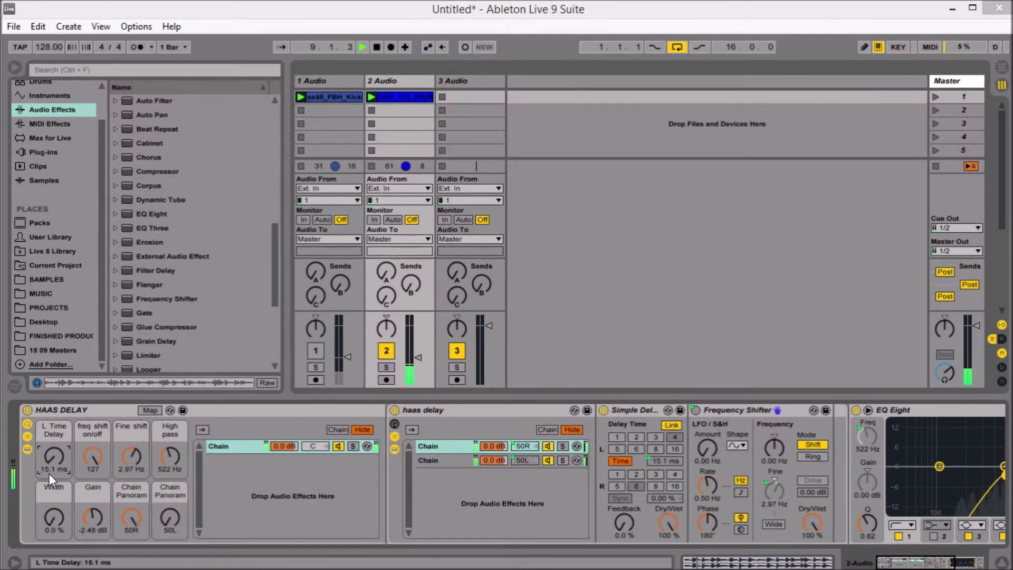
{"action": "left_click_drag", "start_coordinate": [55, 455], "coordinate": [55, 462]}
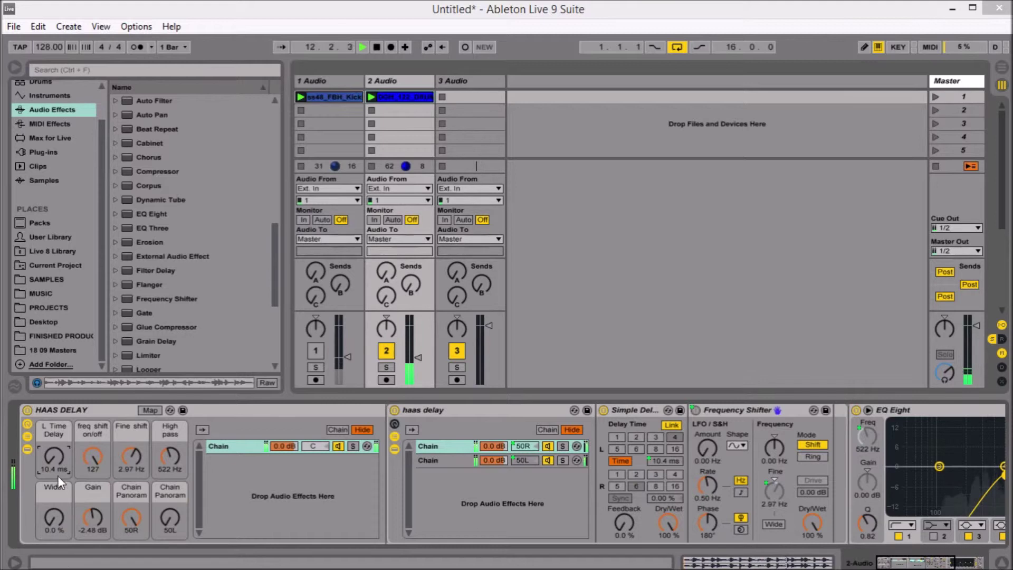
Step: Return the Width to 100 % and compare the sound with the rack bypassed and enabled
{"action": "left_click_drag", "start_coordinate": [54, 517], "coordinate": [54, 459]}
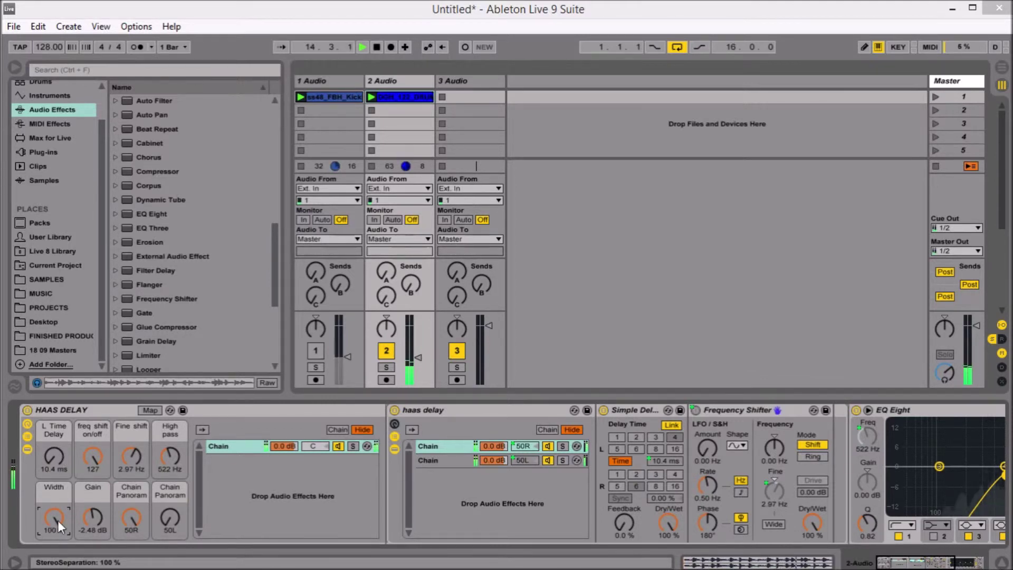
{"action": "left_click", "coordinate": [29, 410]}
{"action": "left_click", "coordinate": [28, 411]}
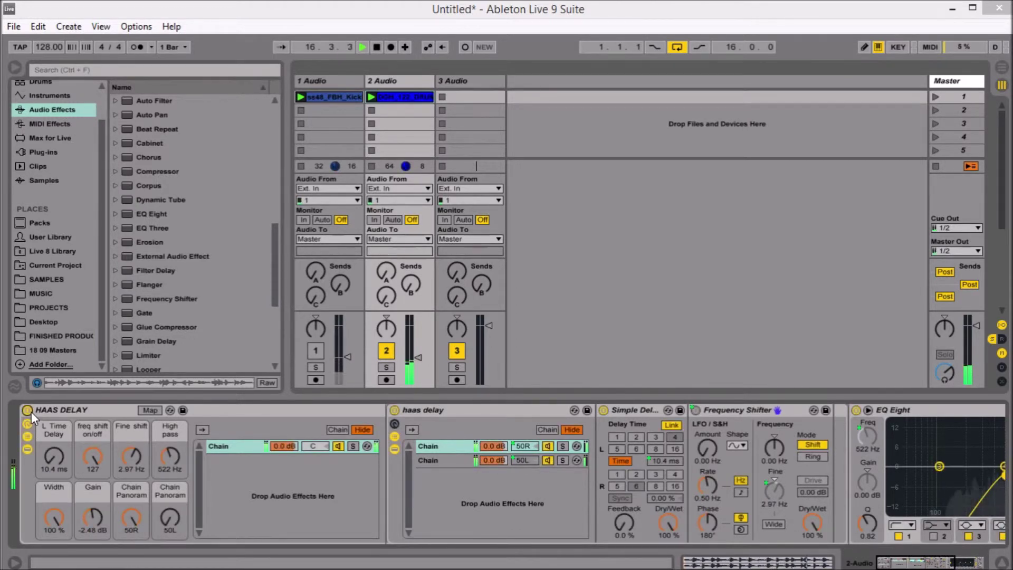
Step: Unmute the 1 Audio track and compare the combined sound with the HAAS DELAY rack bypassed and enabled
{"action": "left_click", "coordinate": [314, 350]}
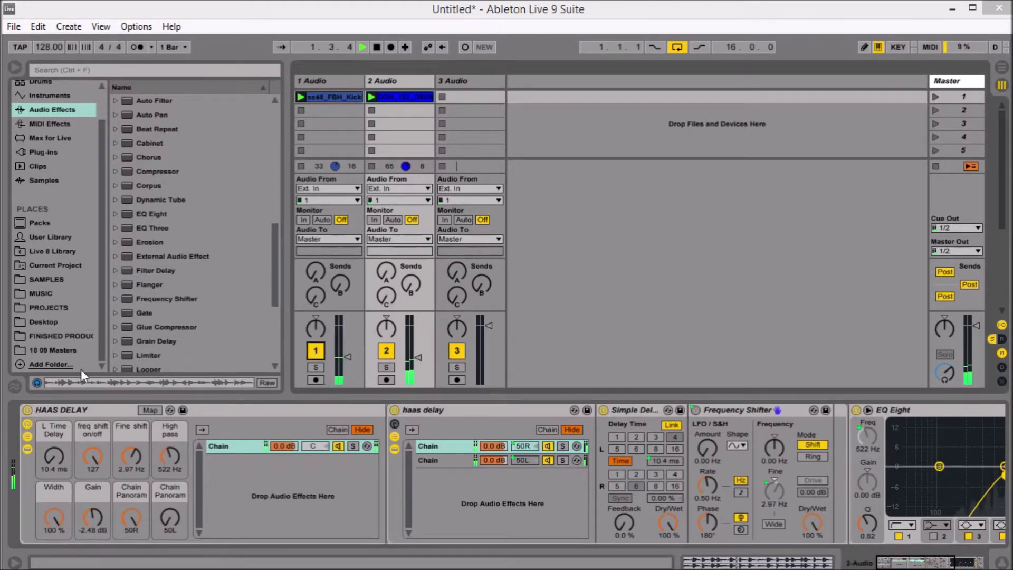
{"action": "left_click", "coordinate": [27, 411]}
{"action": "left_click", "coordinate": [27, 410]}
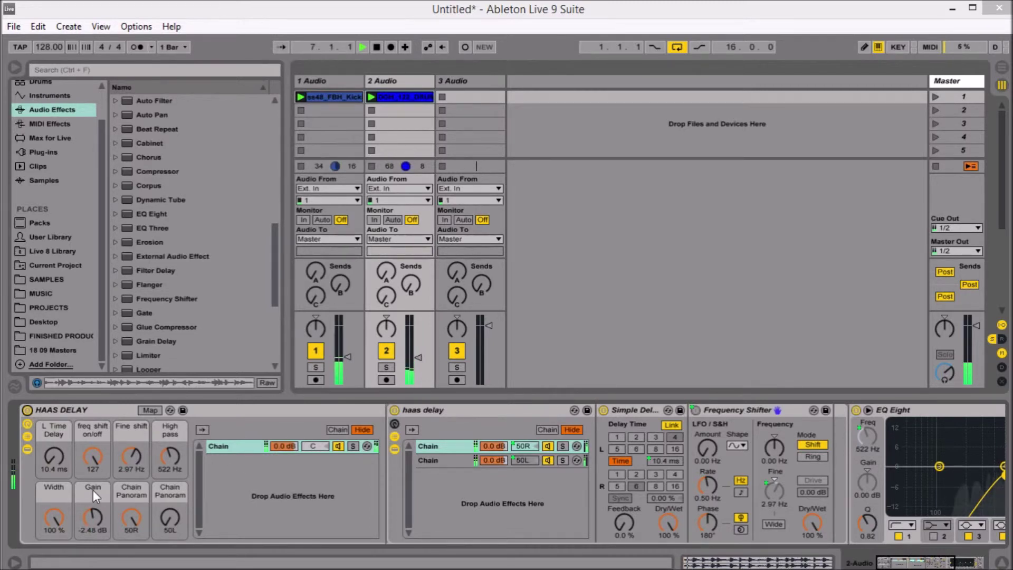
Step: Inspect the Utility device's gain, reset the rack's Gain to 0.00 dB, and compare the level with the rack bypassed and enabled
{"action": "scroll", "coordinate": [859, 502], "scroll_direction": "right", "scroll_amount": 5}
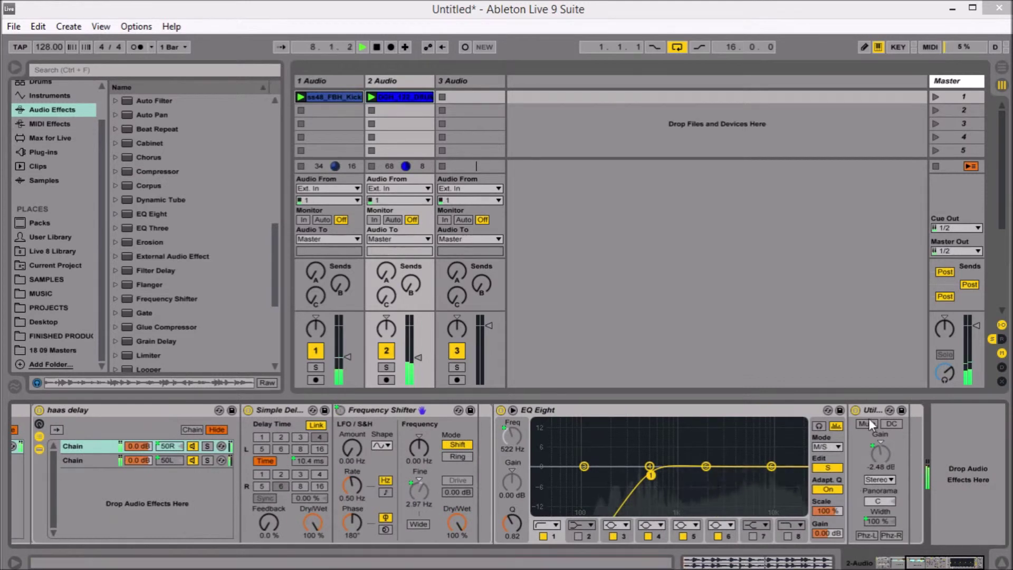
{"action": "left_click", "coordinate": [878, 451]}
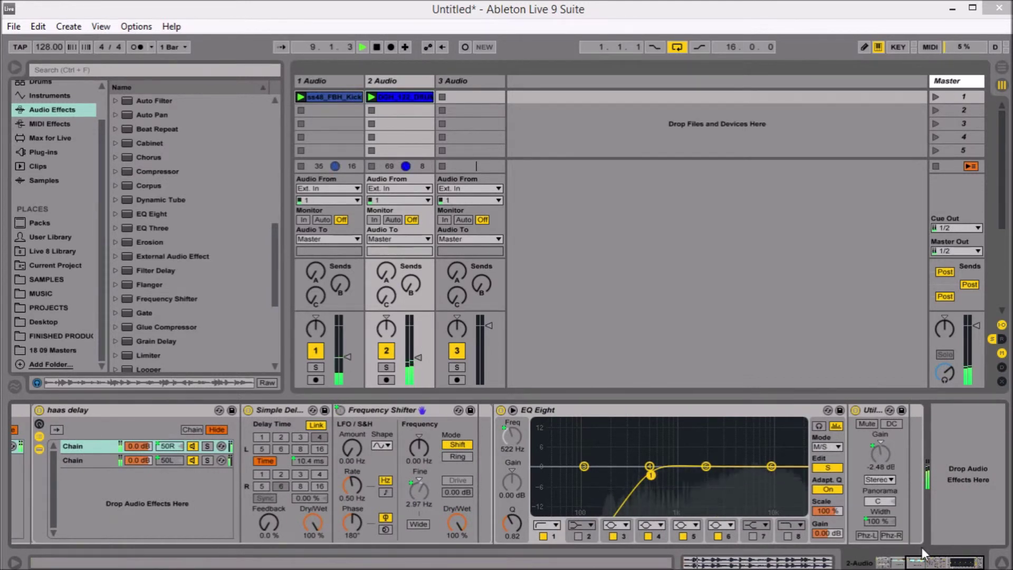
{"action": "scroll", "coordinate": [204, 522], "scroll_direction": "left", "scroll_amount": 5}
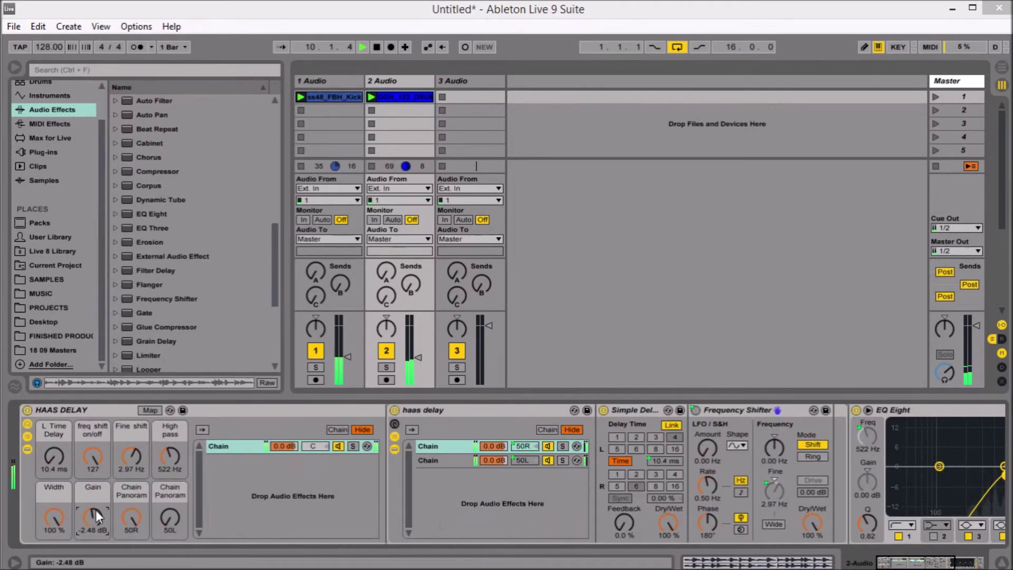
{"action": "key", "text": "Delete"}
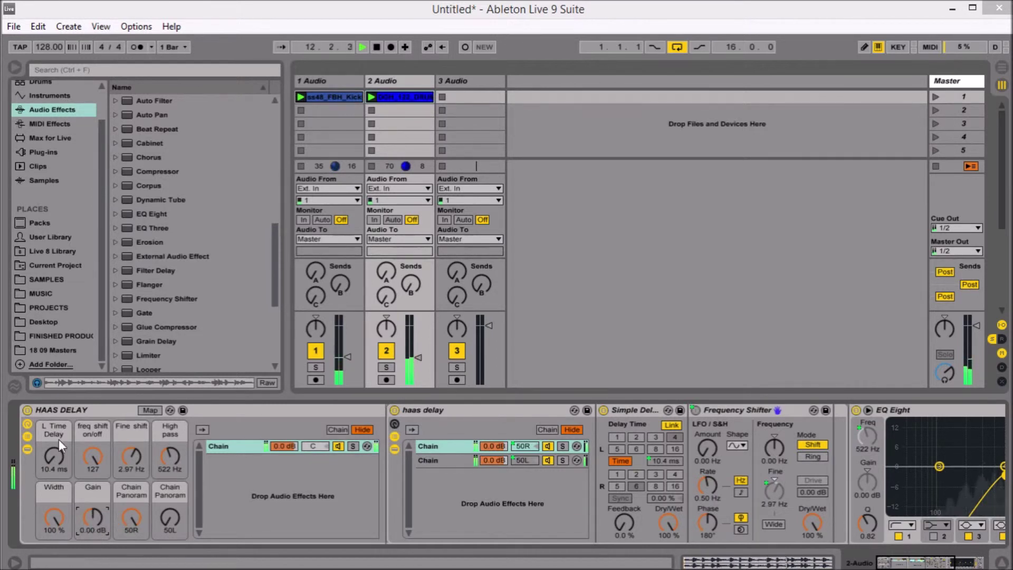
{"action": "left_click", "coordinate": [27, 409]}
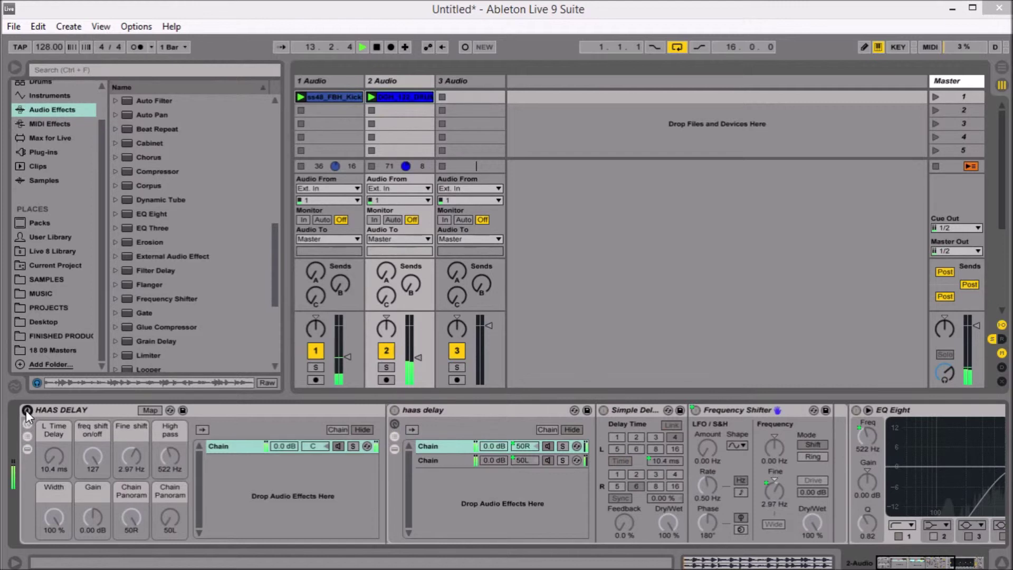
{"action": "left_click", "coordinate": [26, 409]}
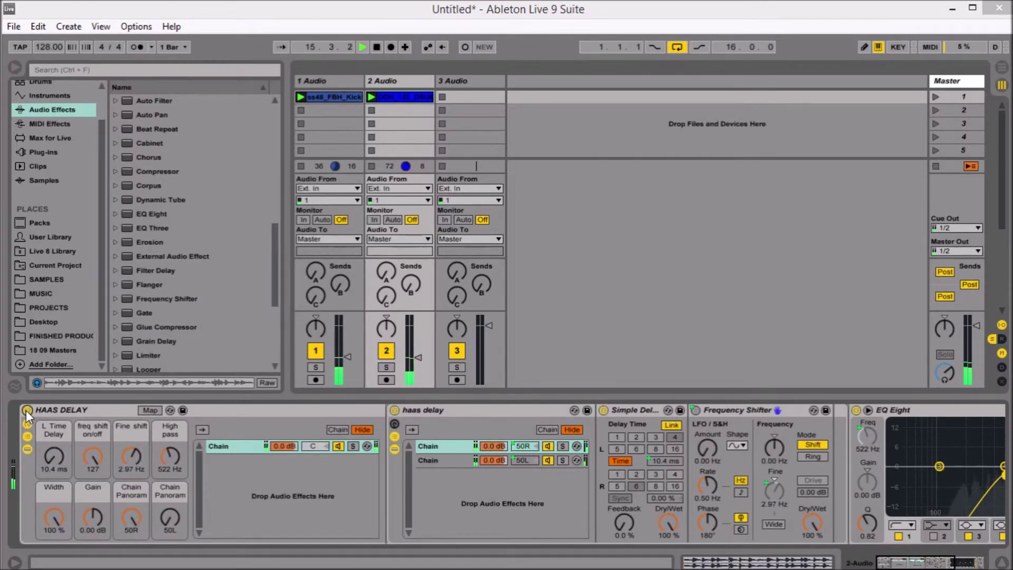
{"action": "left_click", "coordinate": [27, 410]}
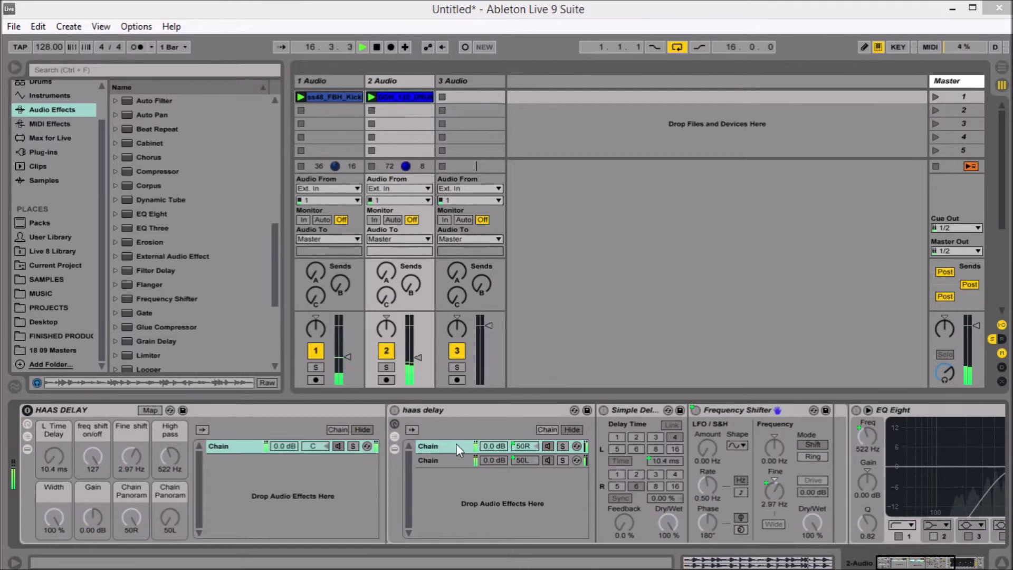
{"action": "left_click", "coordinate": [26, 410]}
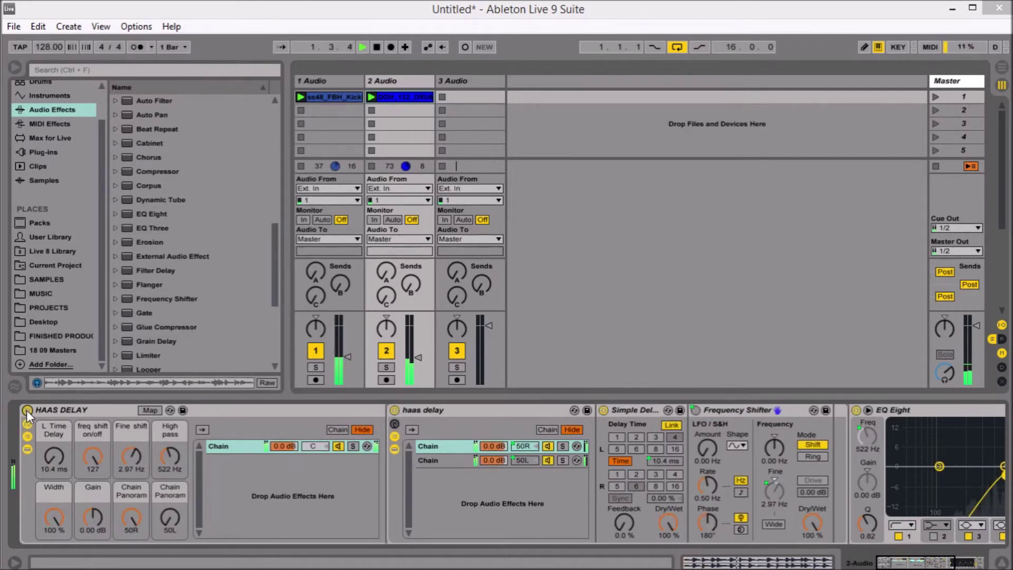
Step: Set the rack's Gain to -2.48 dB and compare the level with the rack bypassed and enabled
{"action": "left_click_drag", "start_coordinate": [97, 515], "coordinate": [97, 515]}
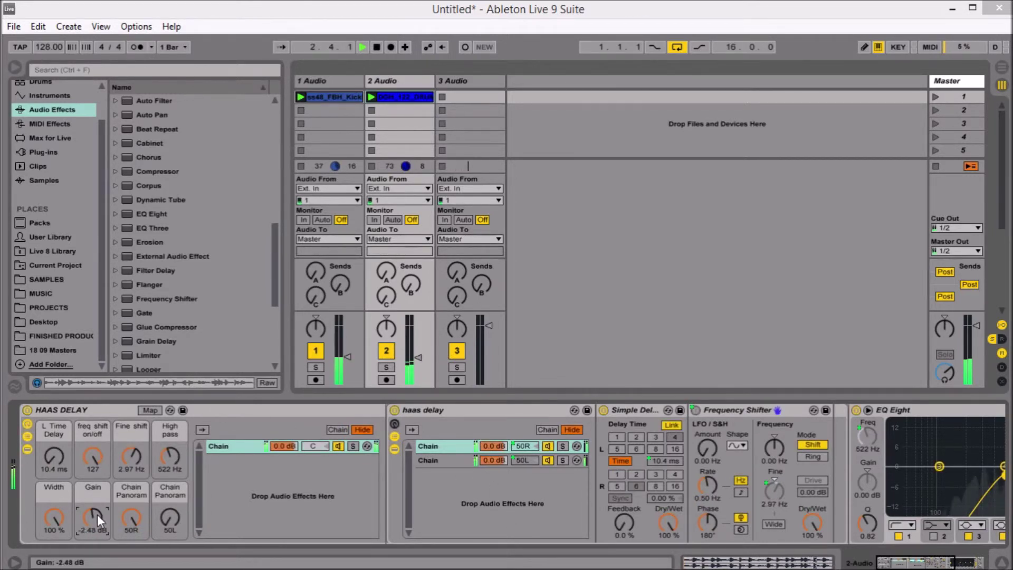
{"action": "left_click", "coordinate": [25, 408]}
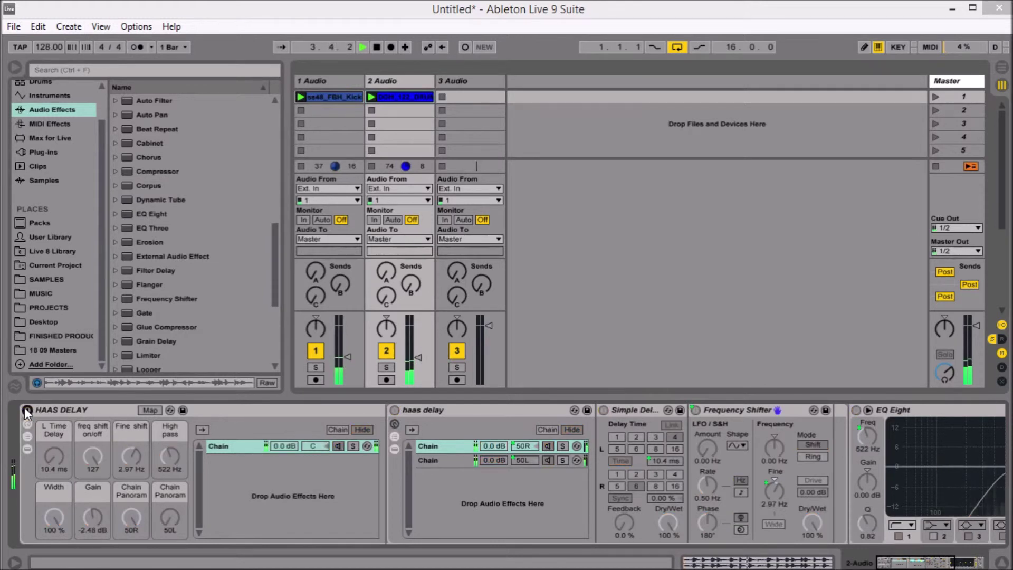
{"action": "left_click", "coordinate": [24, 408]}
{"action": "left_click", "coordinate": [24, 408]}
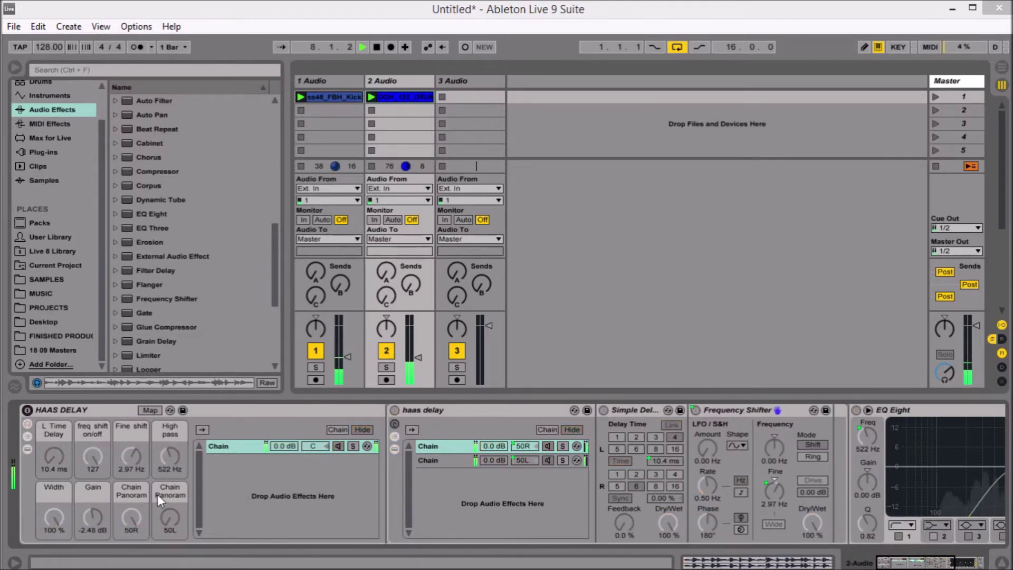
{"action": "left_click", "coordinate": [27, 410]}
Step: Try swapping the two Chain Panorama settings to 50L and 50R, and restore them to 50R and 50L
{"action": "left_click_drag", "start_coordinate": [177, 518], "coordinate": [135, 542]}
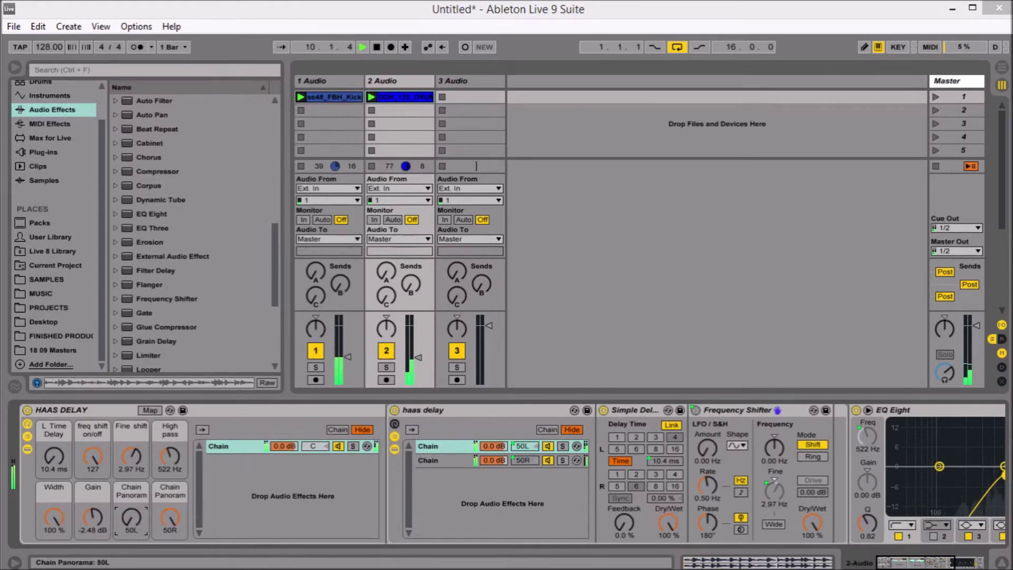
{"action": "left_click_drag", "start_coordinate": [188, 510], "coordinate": [187, 537]}
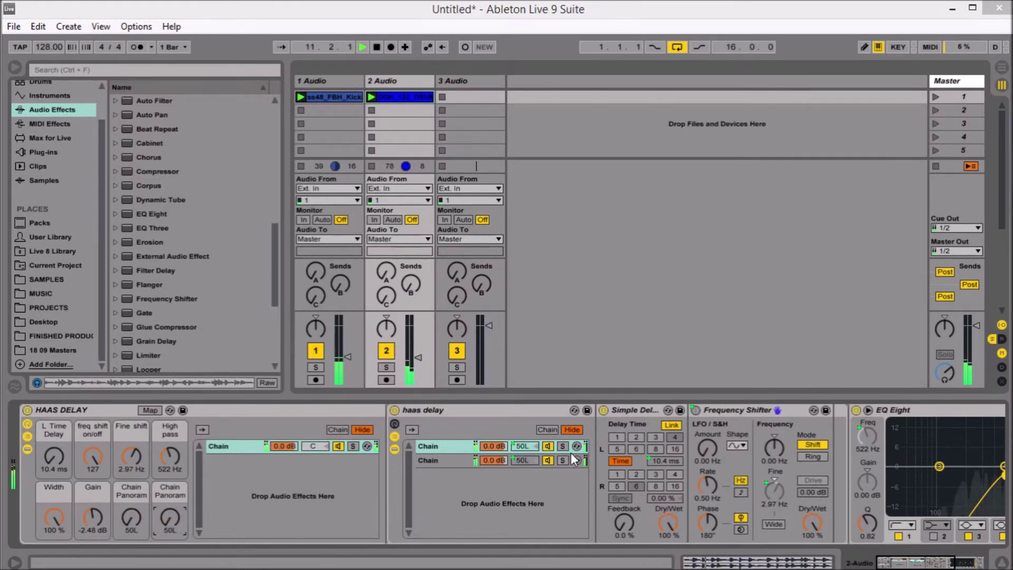
{"action": "left_click_drag", "start_coordinate": [132, 517], "coordinate": [132, 489]}
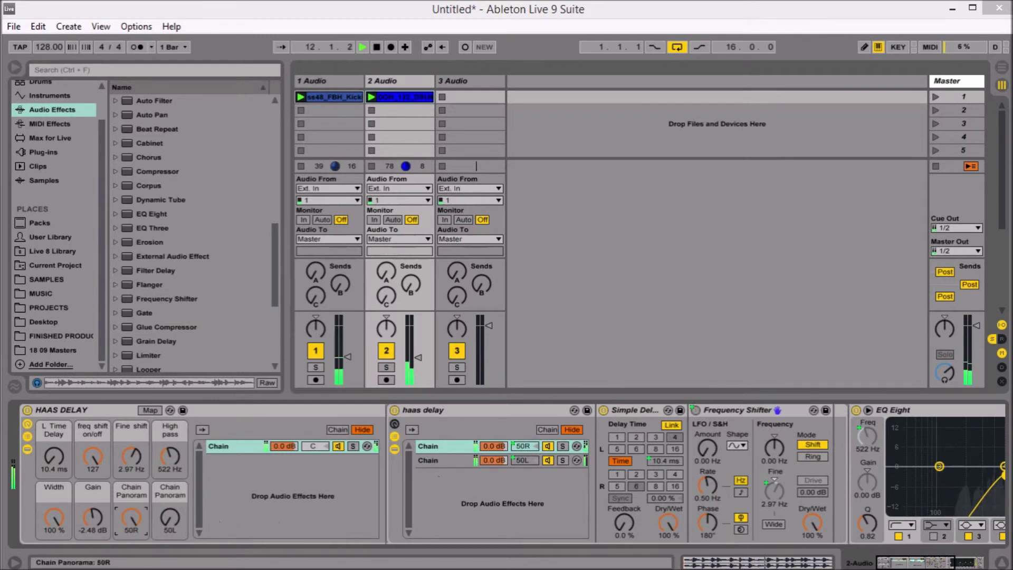
{"action": "left_click", "coordinate": [169, 519]}
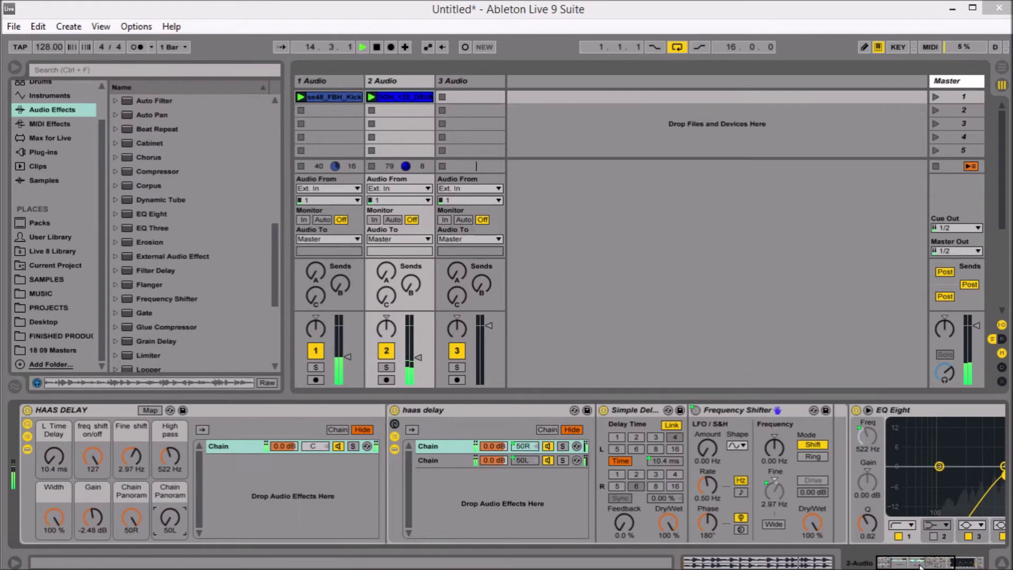
Step: Raise the L Time Delay to 15.1 ms and stop playback
{"action": "mouse_move", "coordinate": [919, 563]}
{"action": "left_mouse_down"}
{"action": "mouse_move", "coordinate": [931, 565]}
{"action": "mouse_move", "coordinate": [920, 565]}
{"action": "left_mouse_up"}
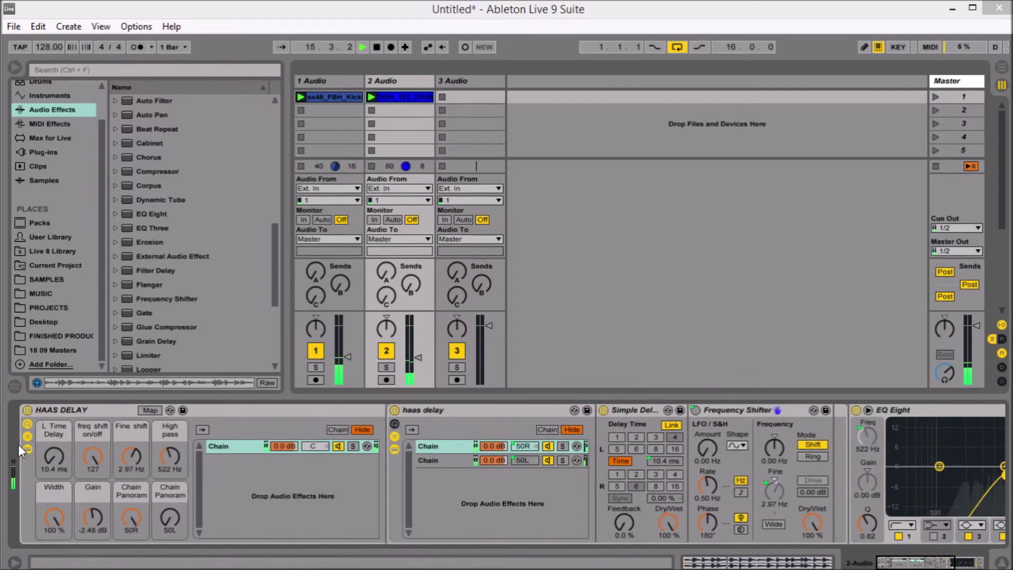
{"action": "left_click_drag", "start_coordinate": [47, 454], "coordinate": [64, 452]}
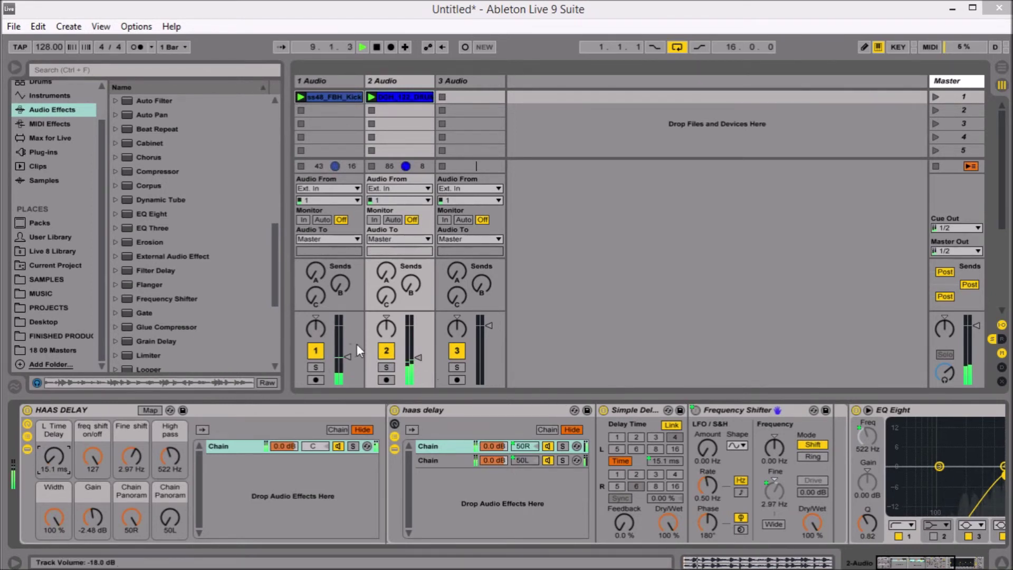
{"action": "left_click", "coordinate": [376, 44]}
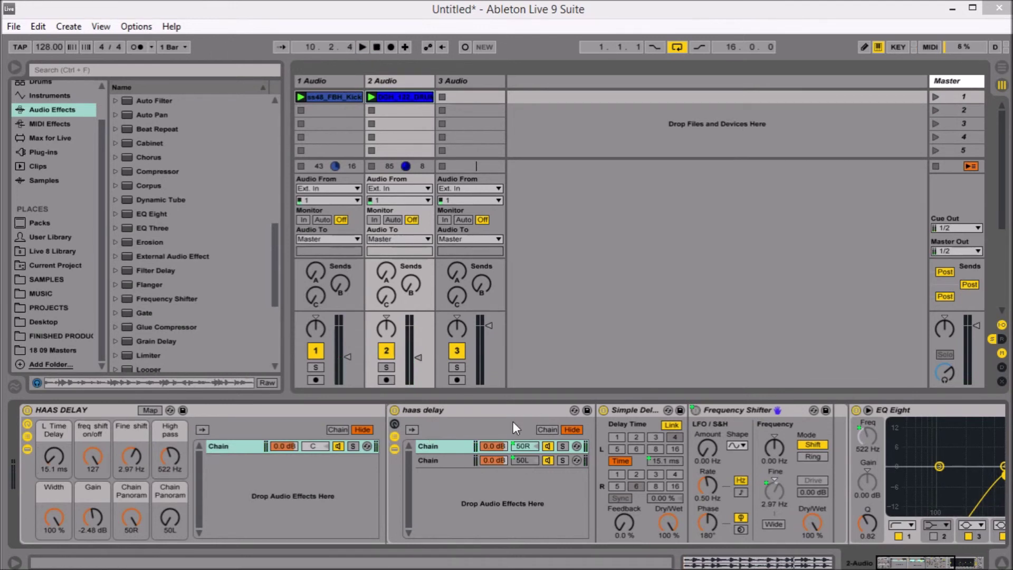